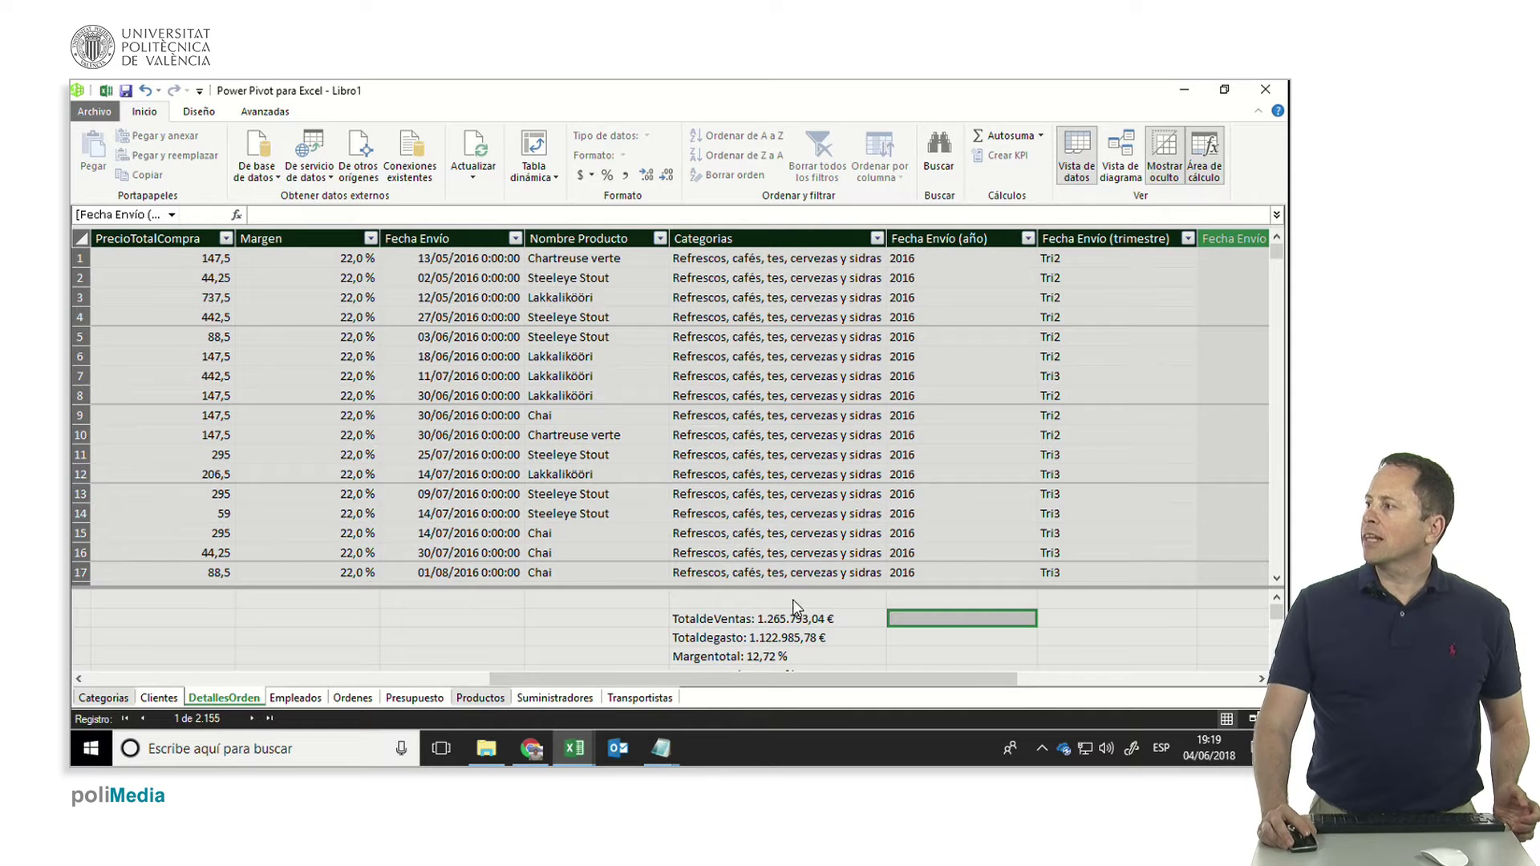
Step: Inspect the formulas behind the TotaldeVentas measure and the PrecioTotal column
left_click(778, 618)
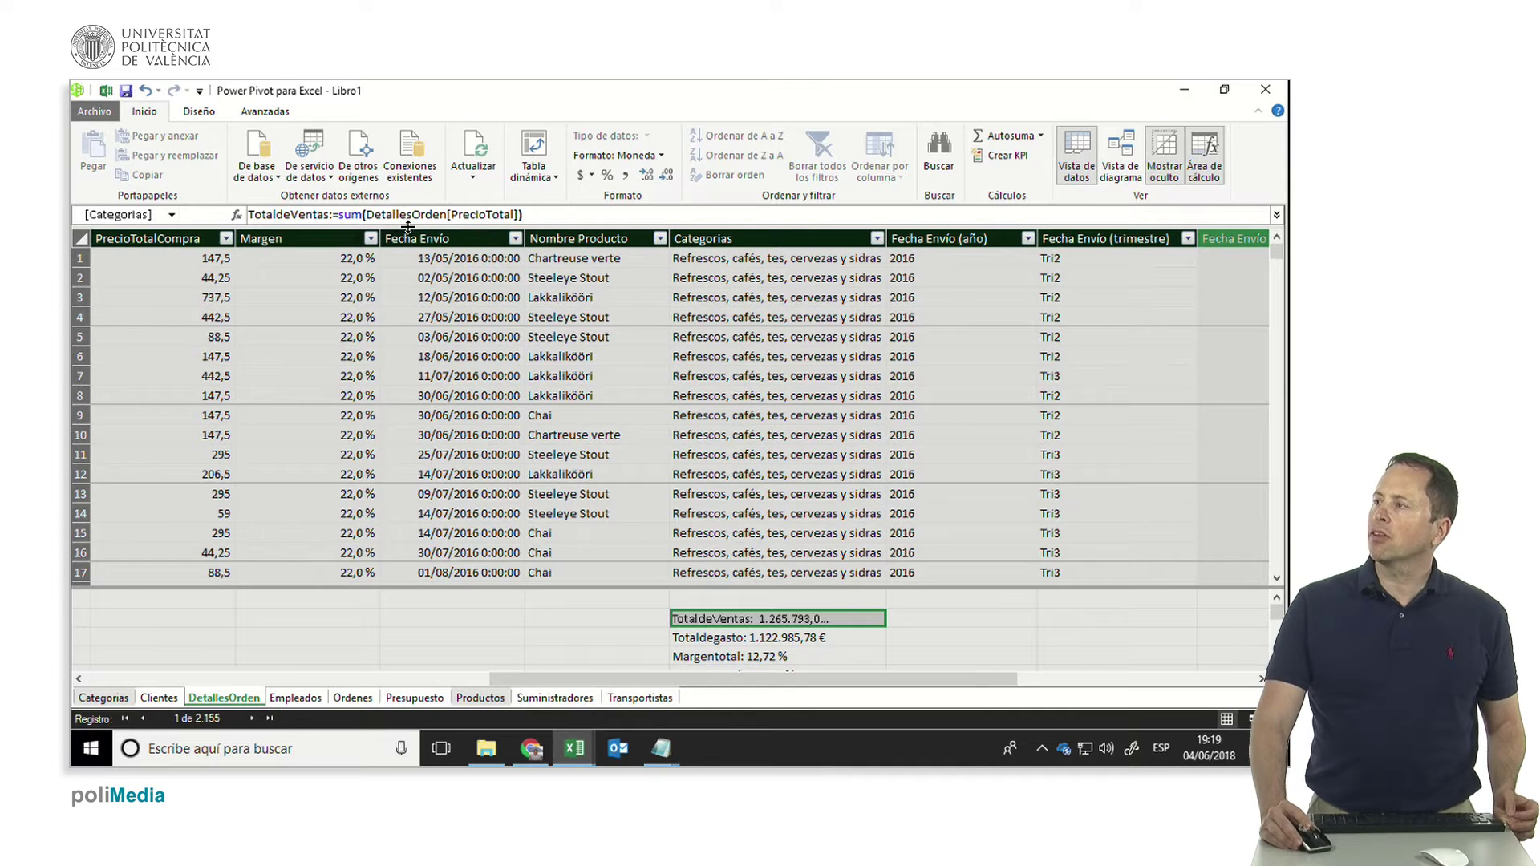
left_click_drag(800, 676, 911, 691)
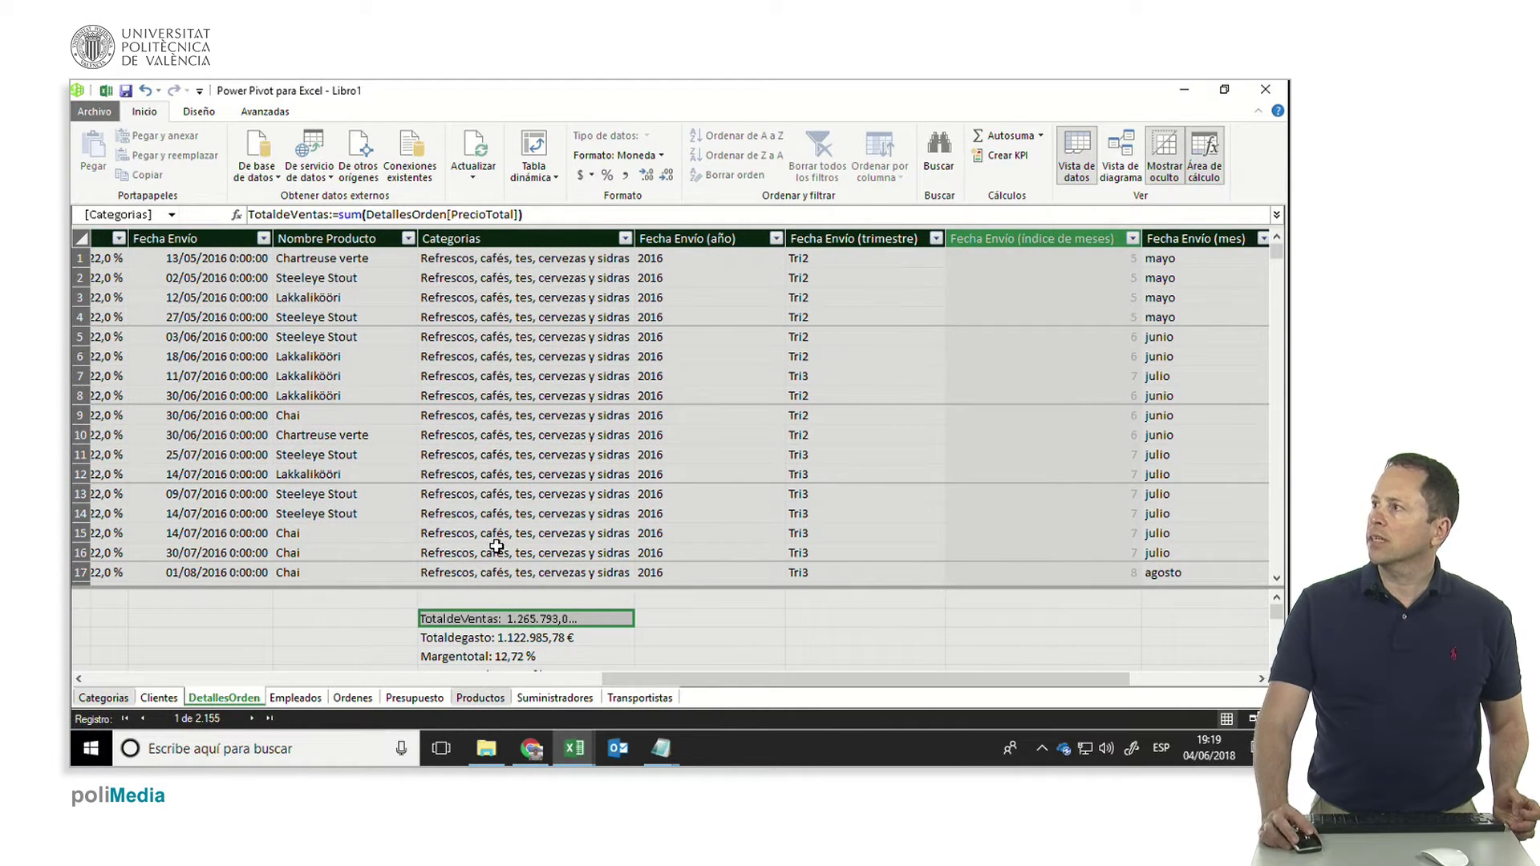
left_click(475, 535)
key("Left")
key("Left")
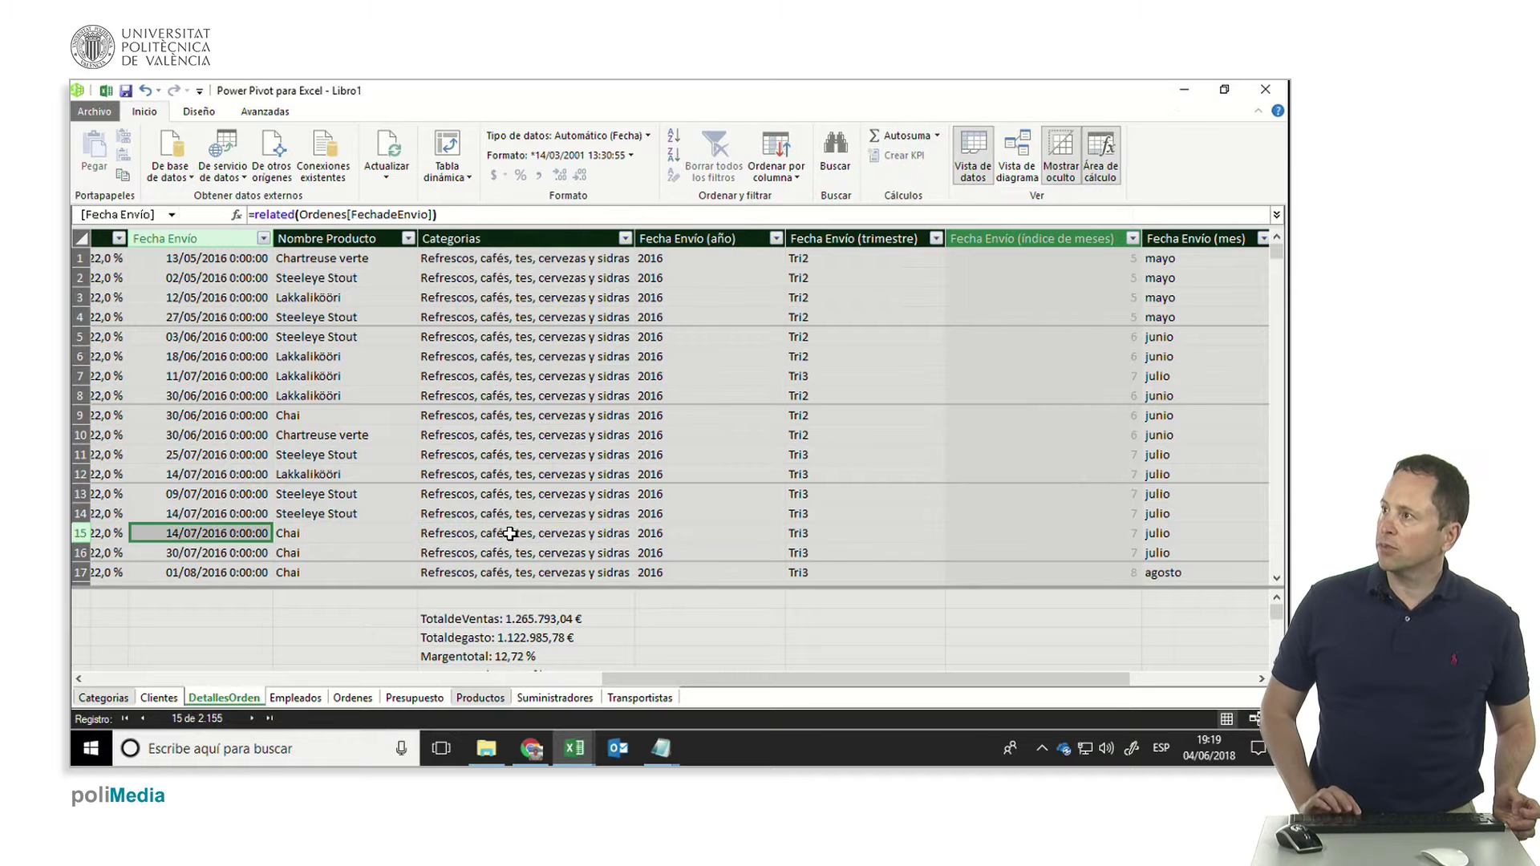
key("Left")
key("Left")
key("Left")
key("Left")
key("Up")
key("Up")
key("Up")
key("Up")
key("Up")
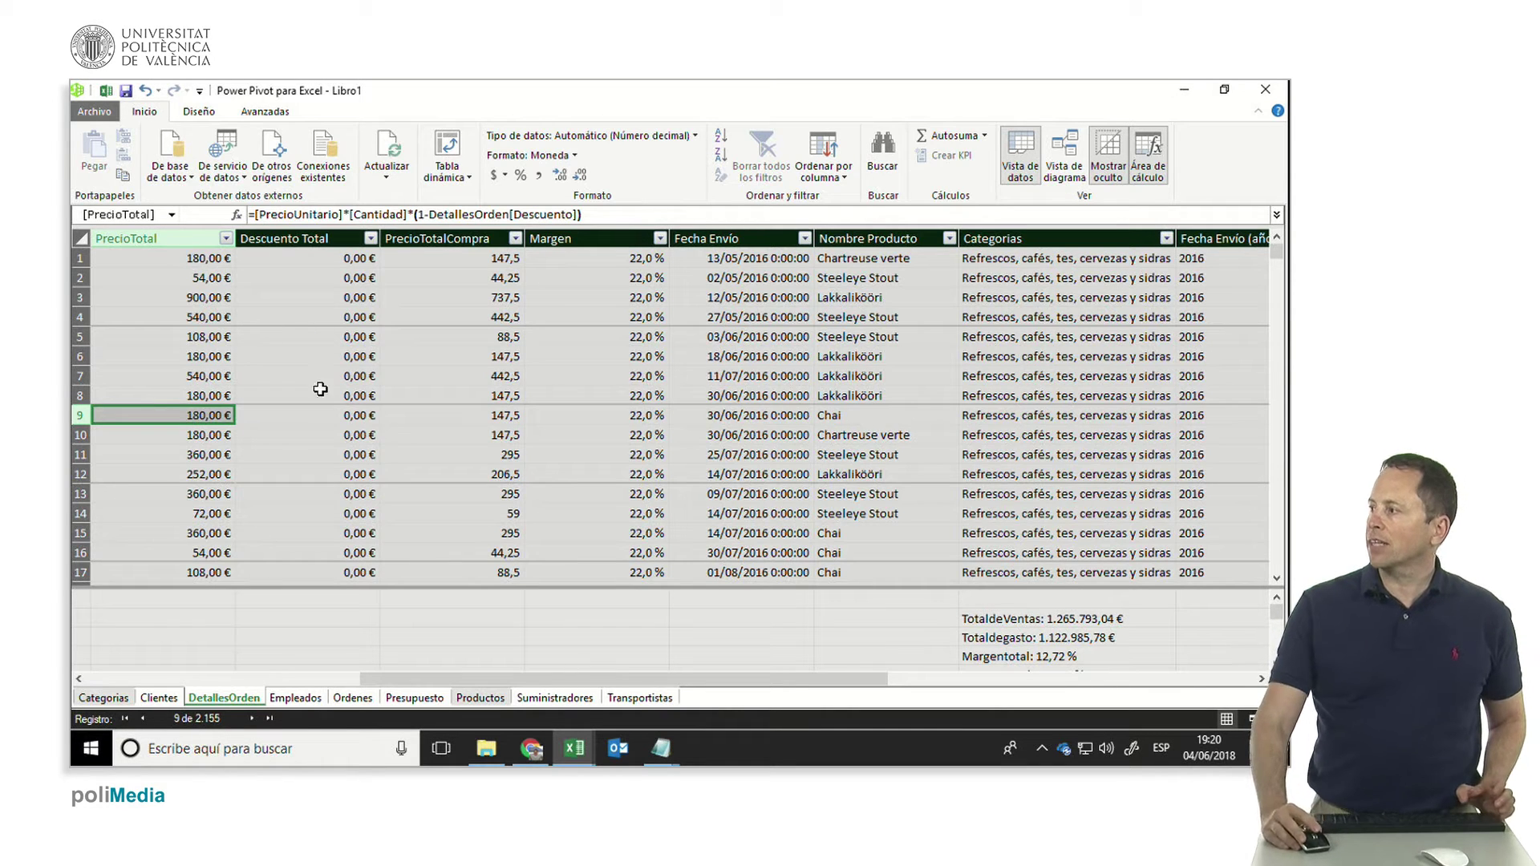
Step: Pick an empty calculation-area cell for a new measure and bring up Notepad's formulasDAXagregado.txt
left_click(1181, 621)
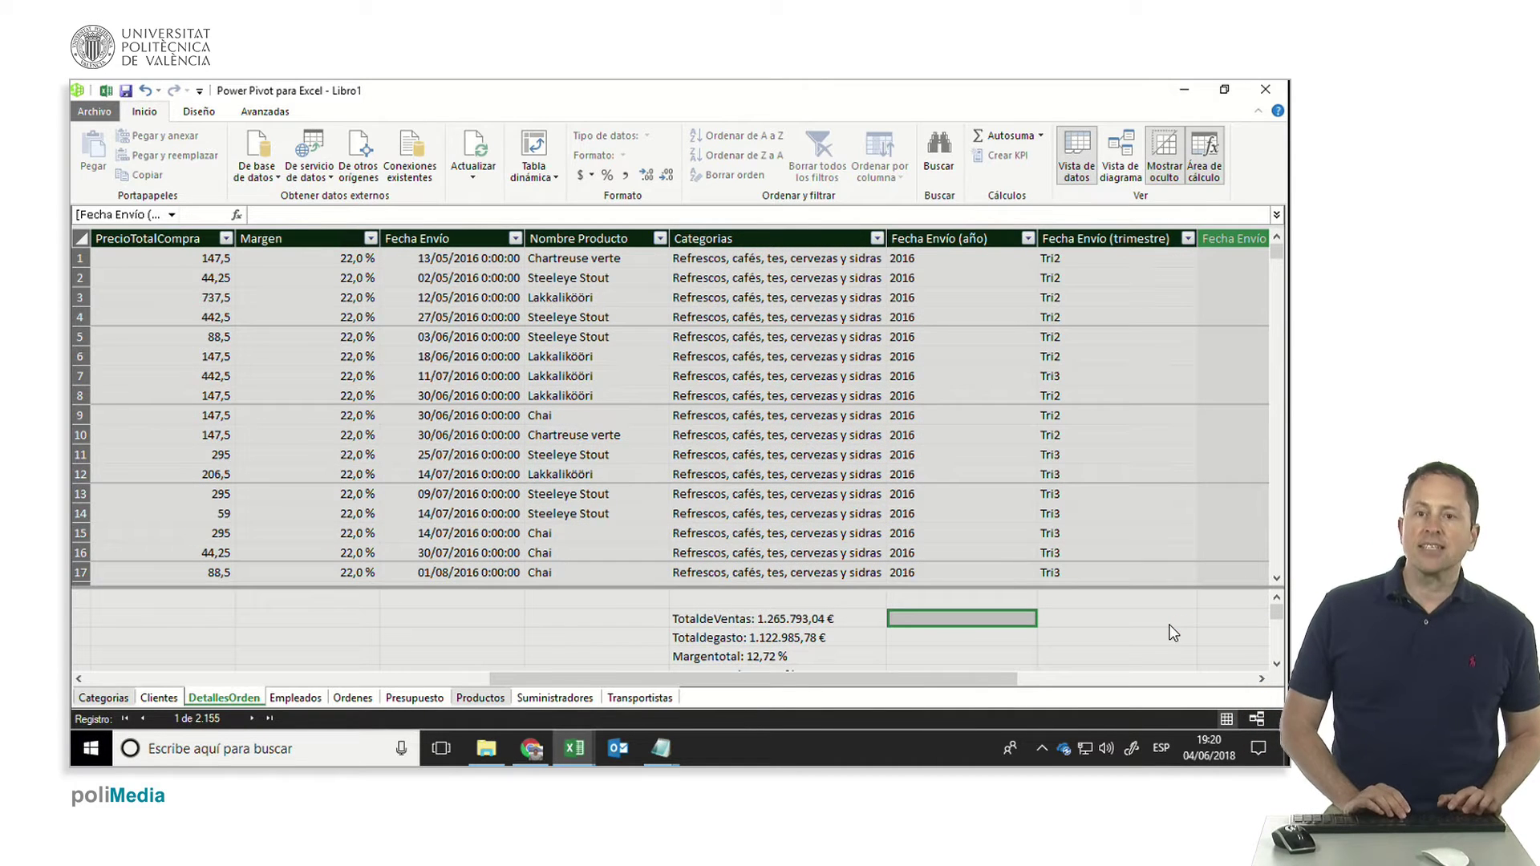
type("T")
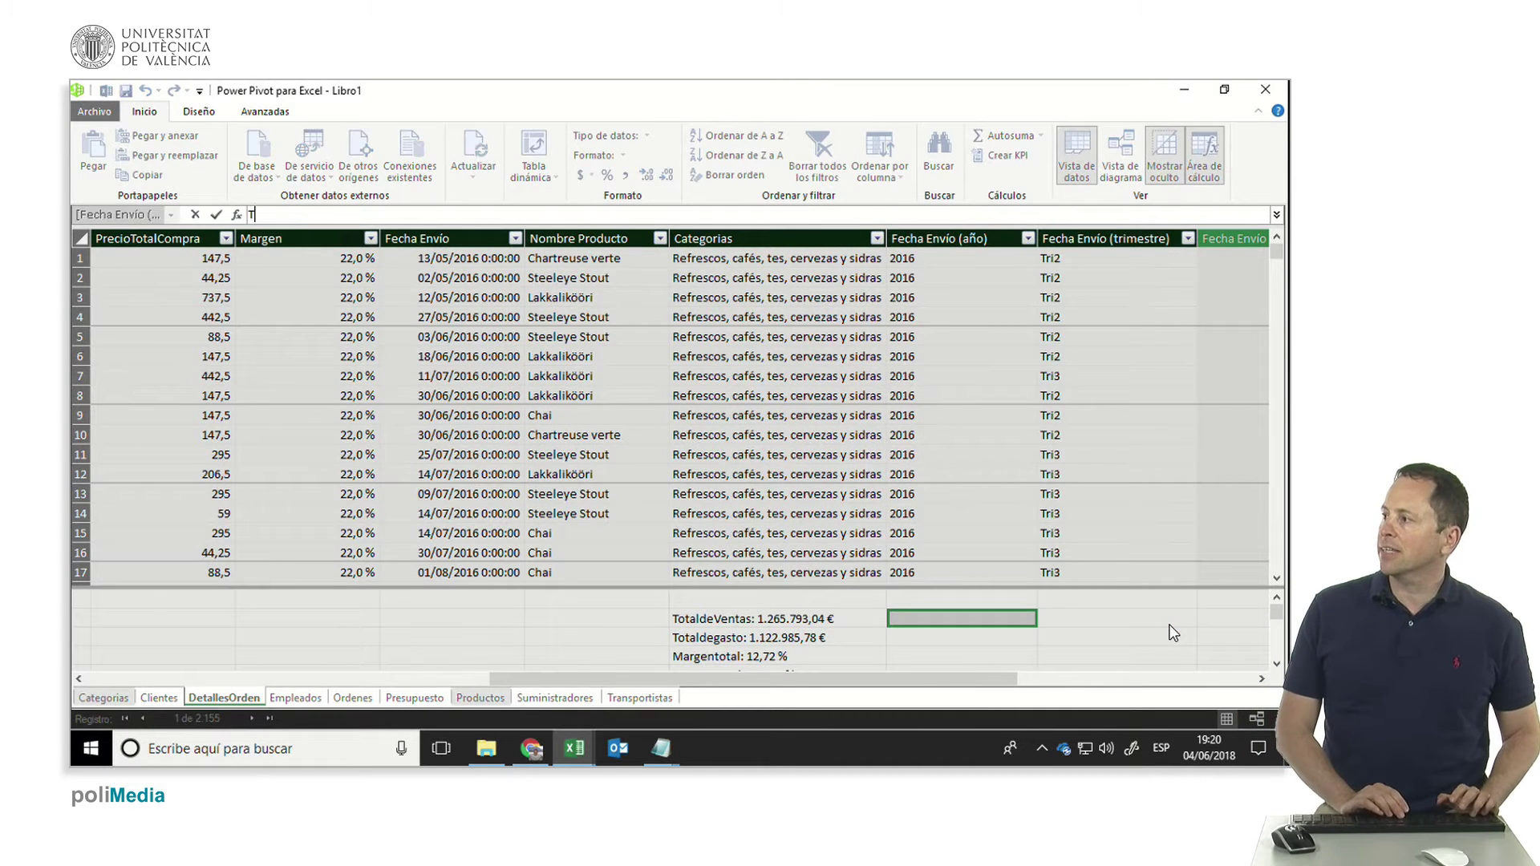
key("BackSpace")
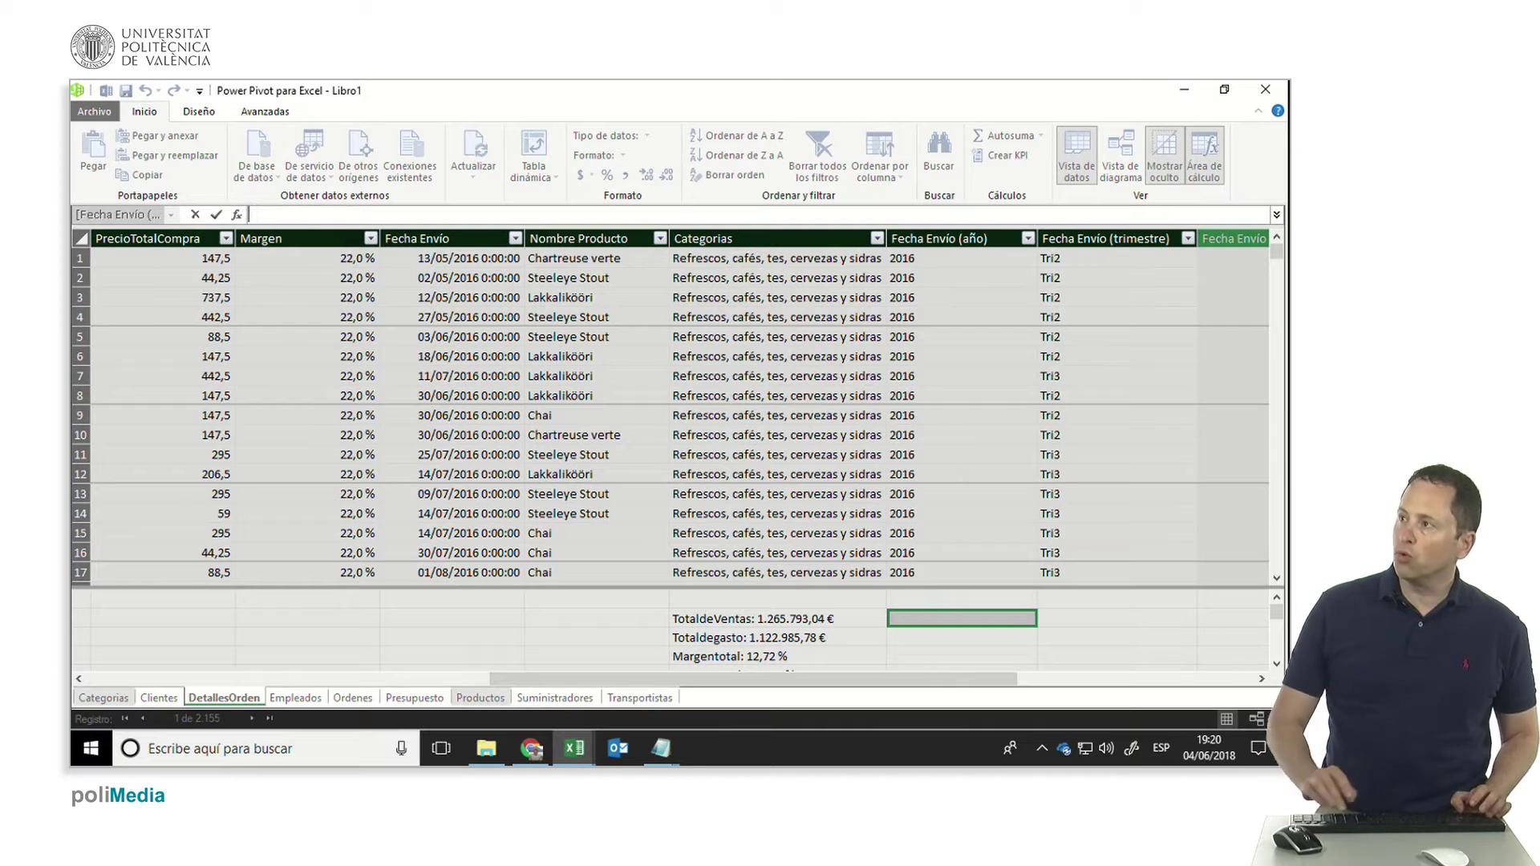
key("super+Tab")
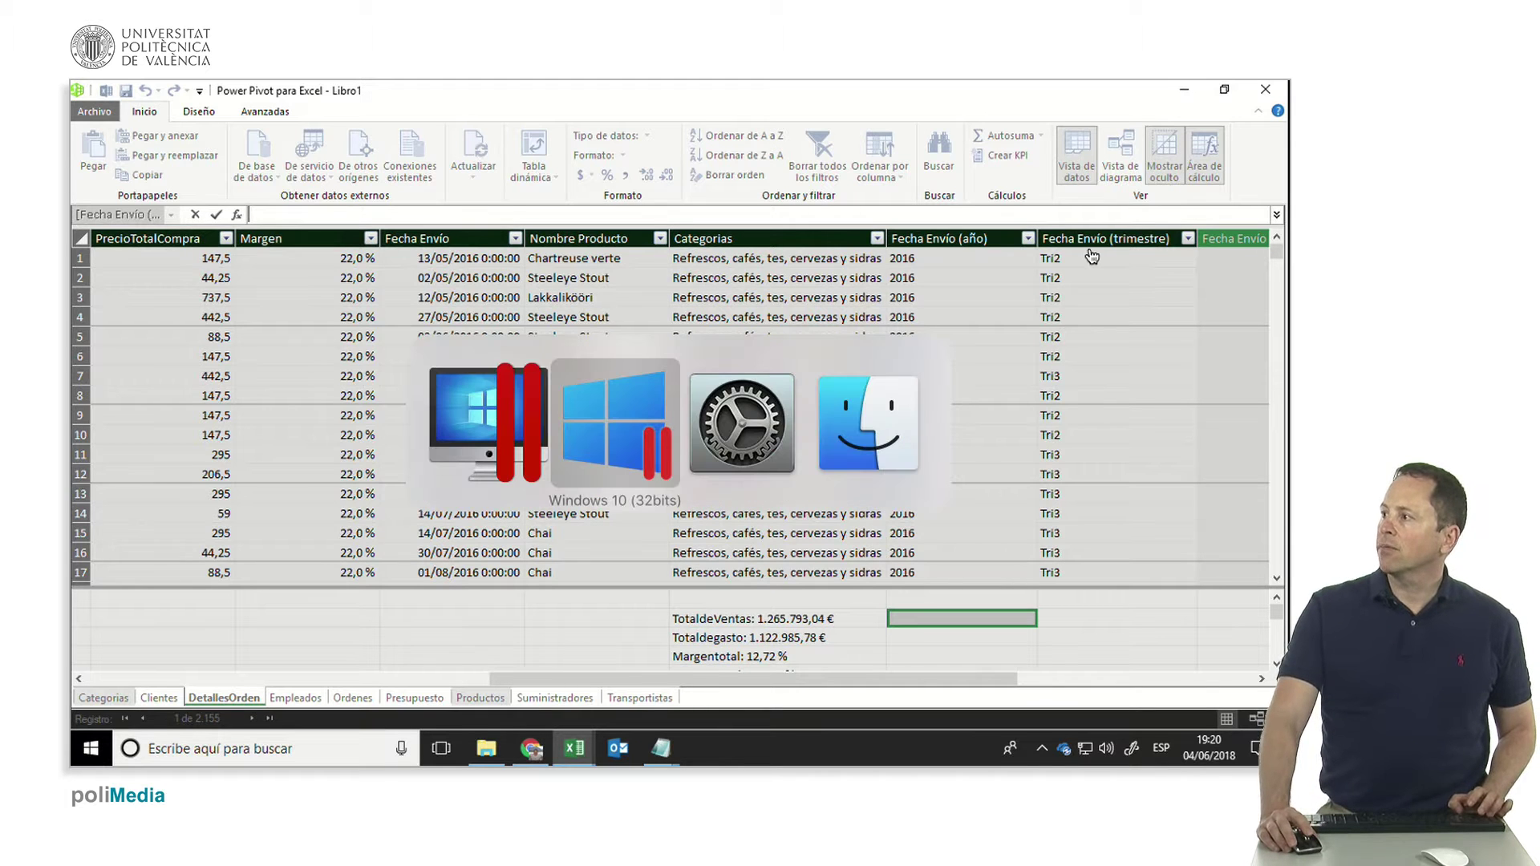
key("super+Tab")
key("super+Tab")
key("super+Tab")
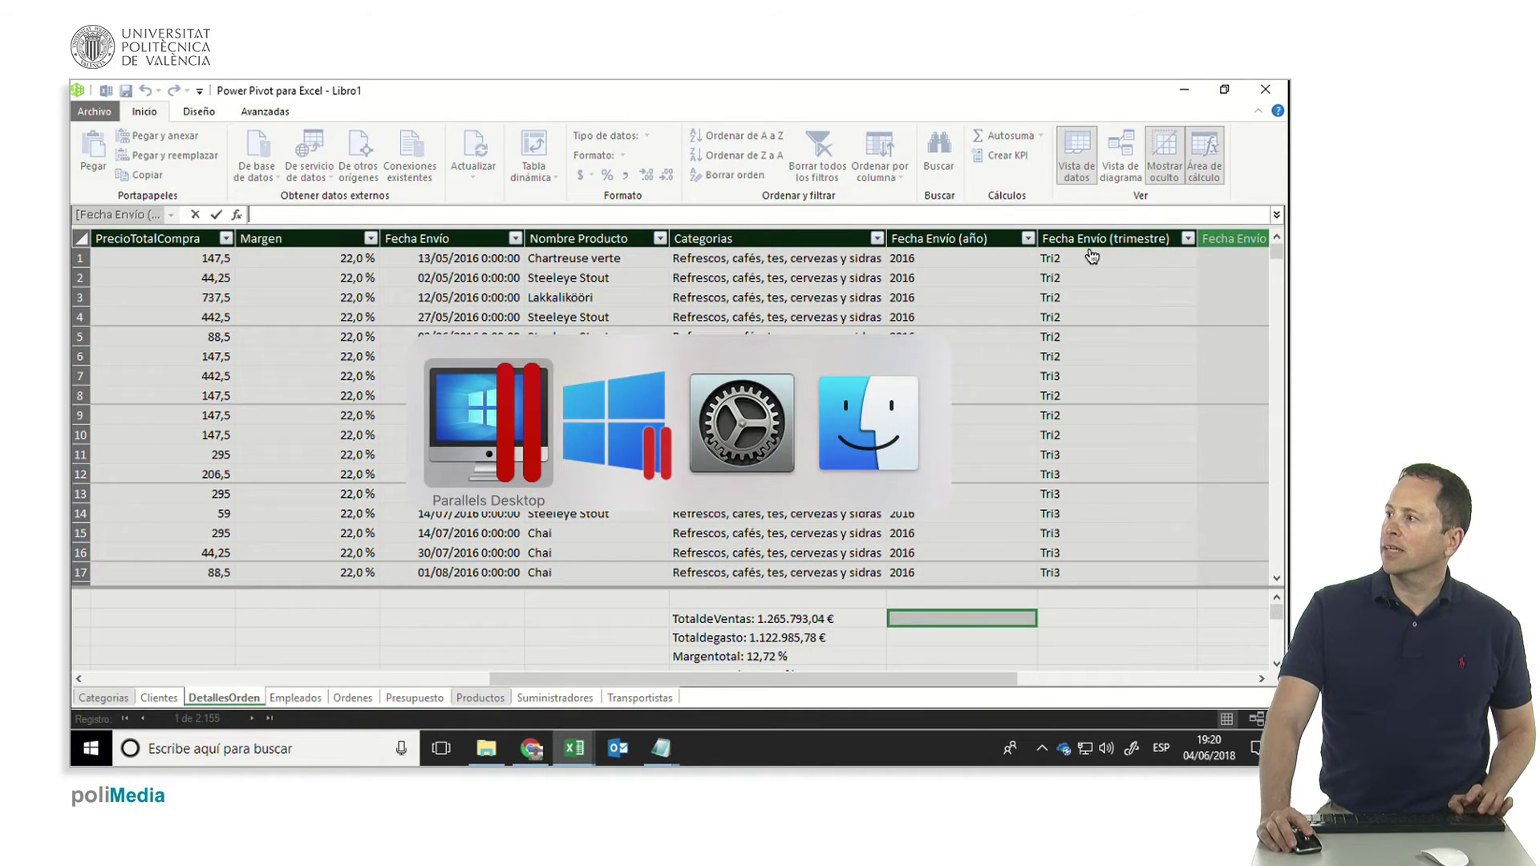
key("alt+Tab")
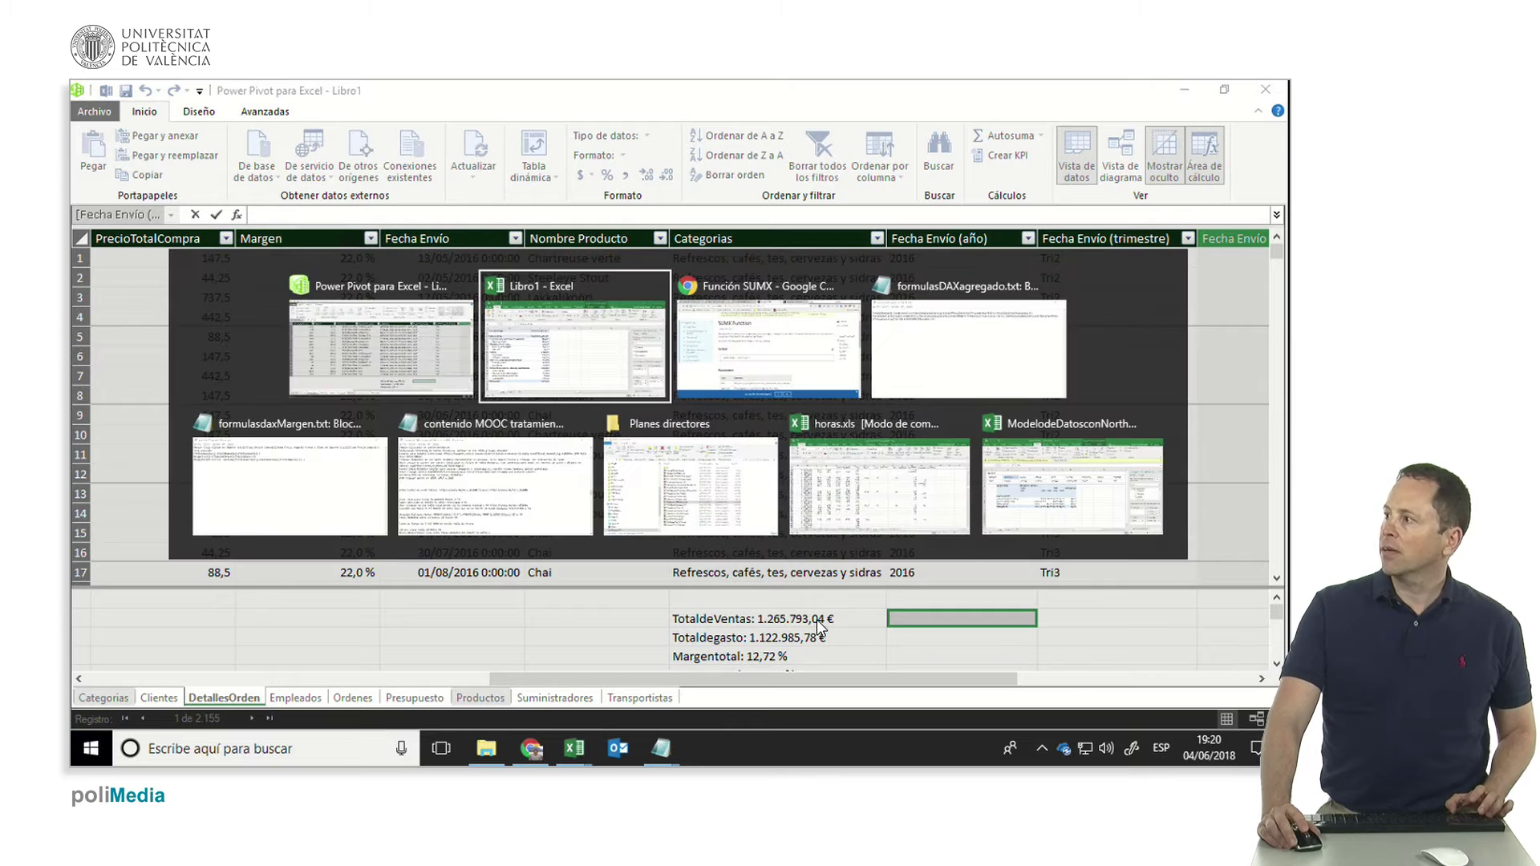
key("Tab")
key("Tab")
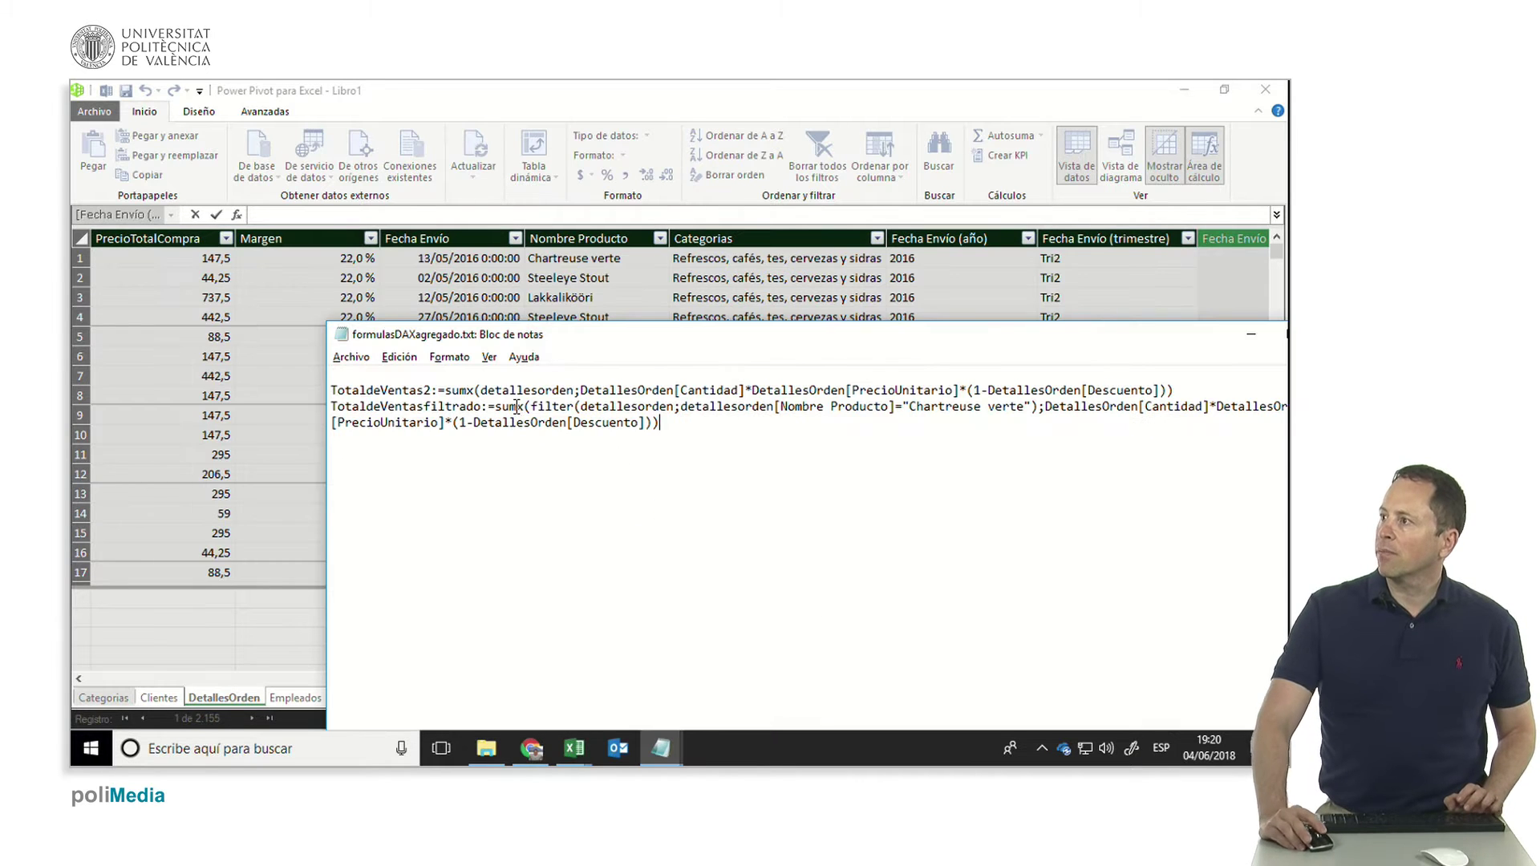
Step: Copy the TotaldeVentas2 SUMX formula line and paste it into Power Pivot
left_click_drag(337, 389, 466, 390)
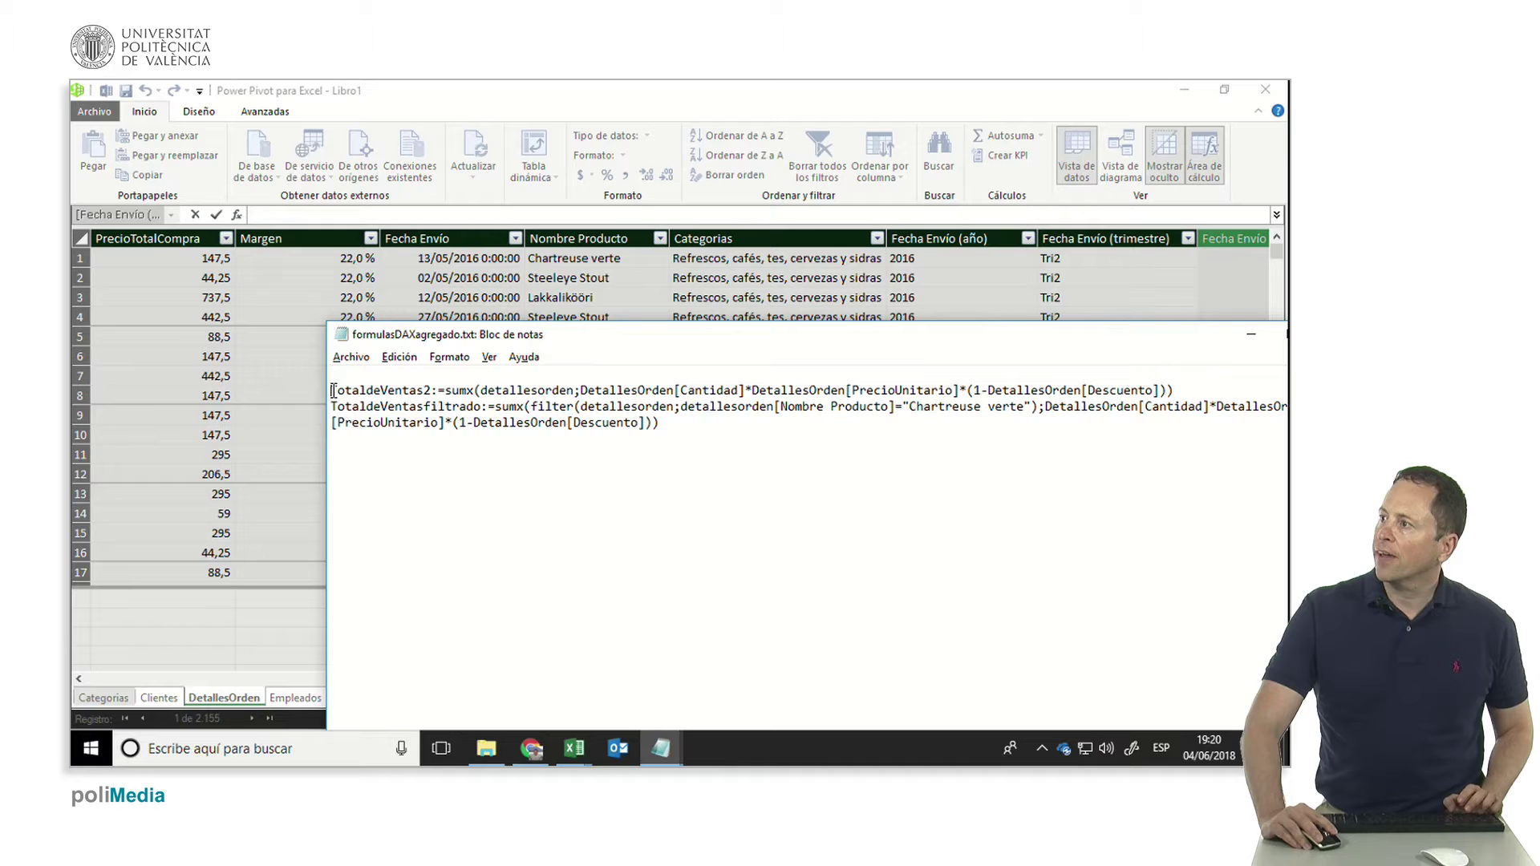
left_click_drag(334, 392, 1271, 385)
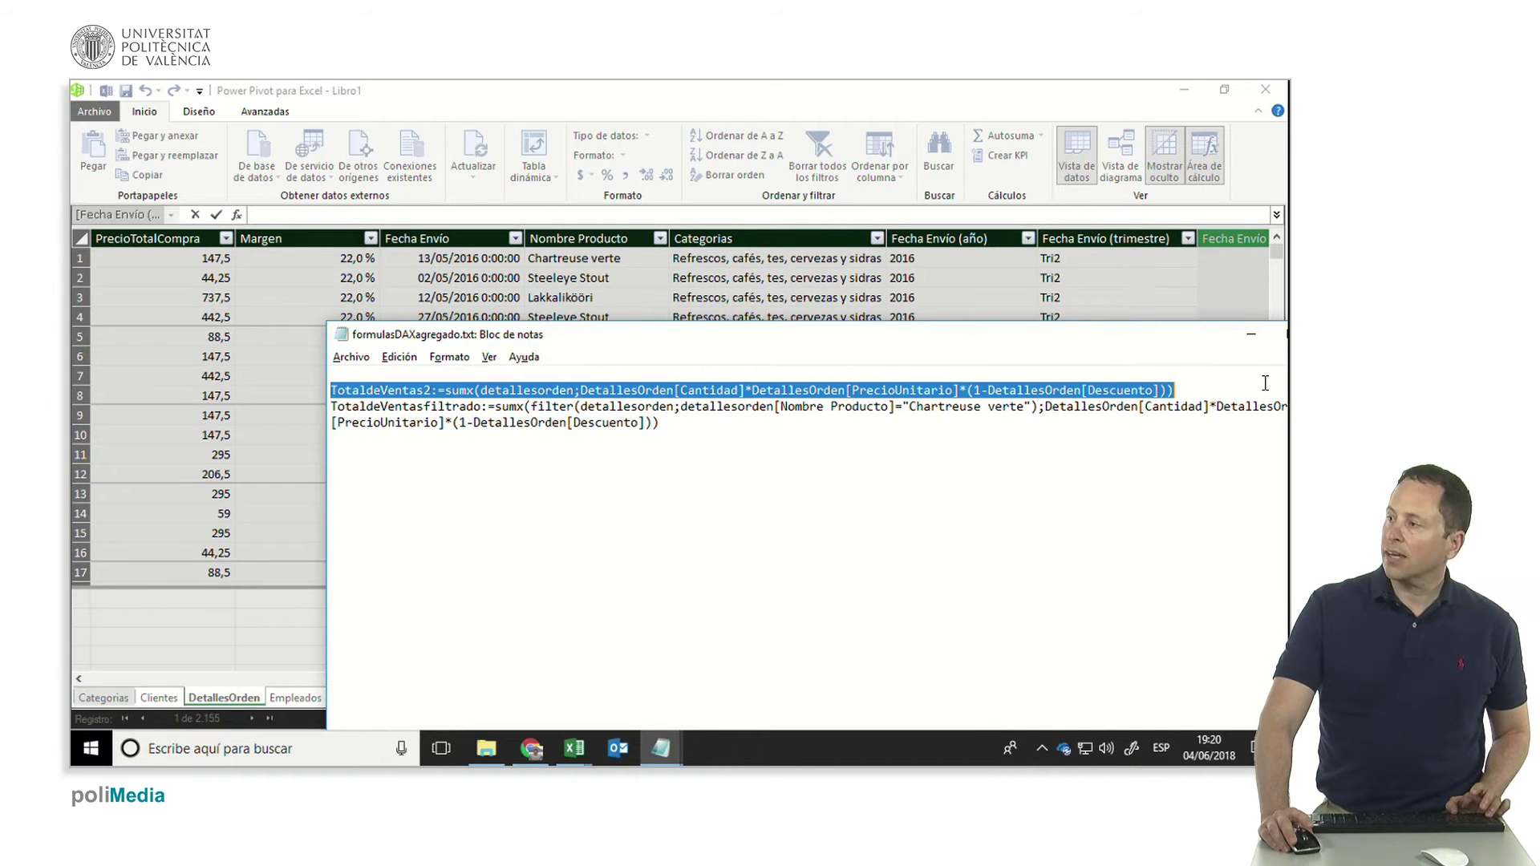
left_click(1251, 334)
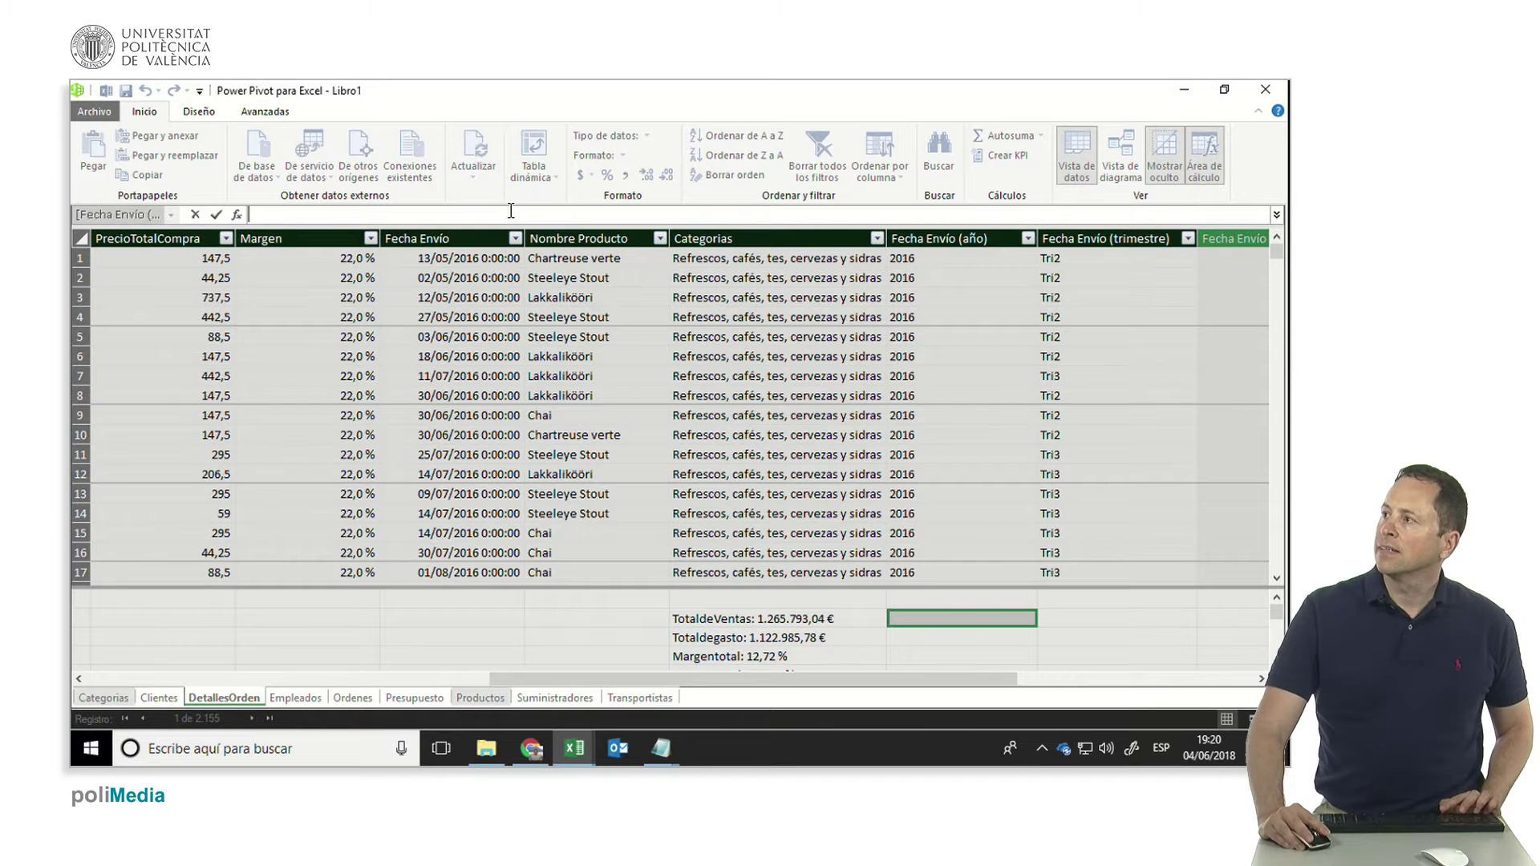
type("TotaldeVentas2:=sumx(detallesorden;DetallesOrden[Cantidad]*DetallesOrden[PrecioUnitario]*(1-DetallesOrden[Descuento]))")
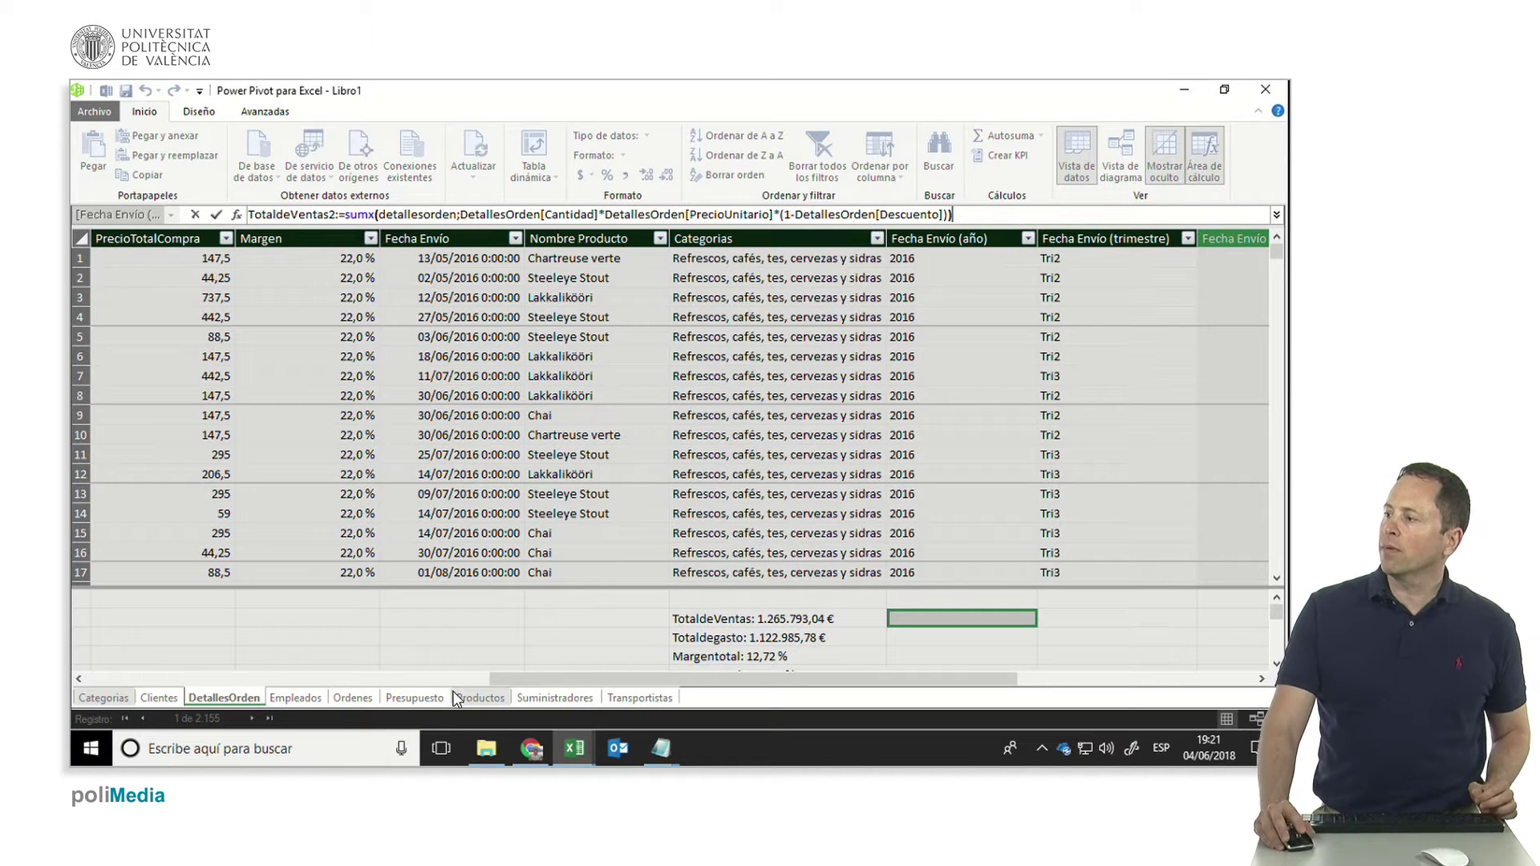
Step: Bring up Microsoft's SUMX(<table>, <expression>) reference page in Chrome
left_click(533, 746)
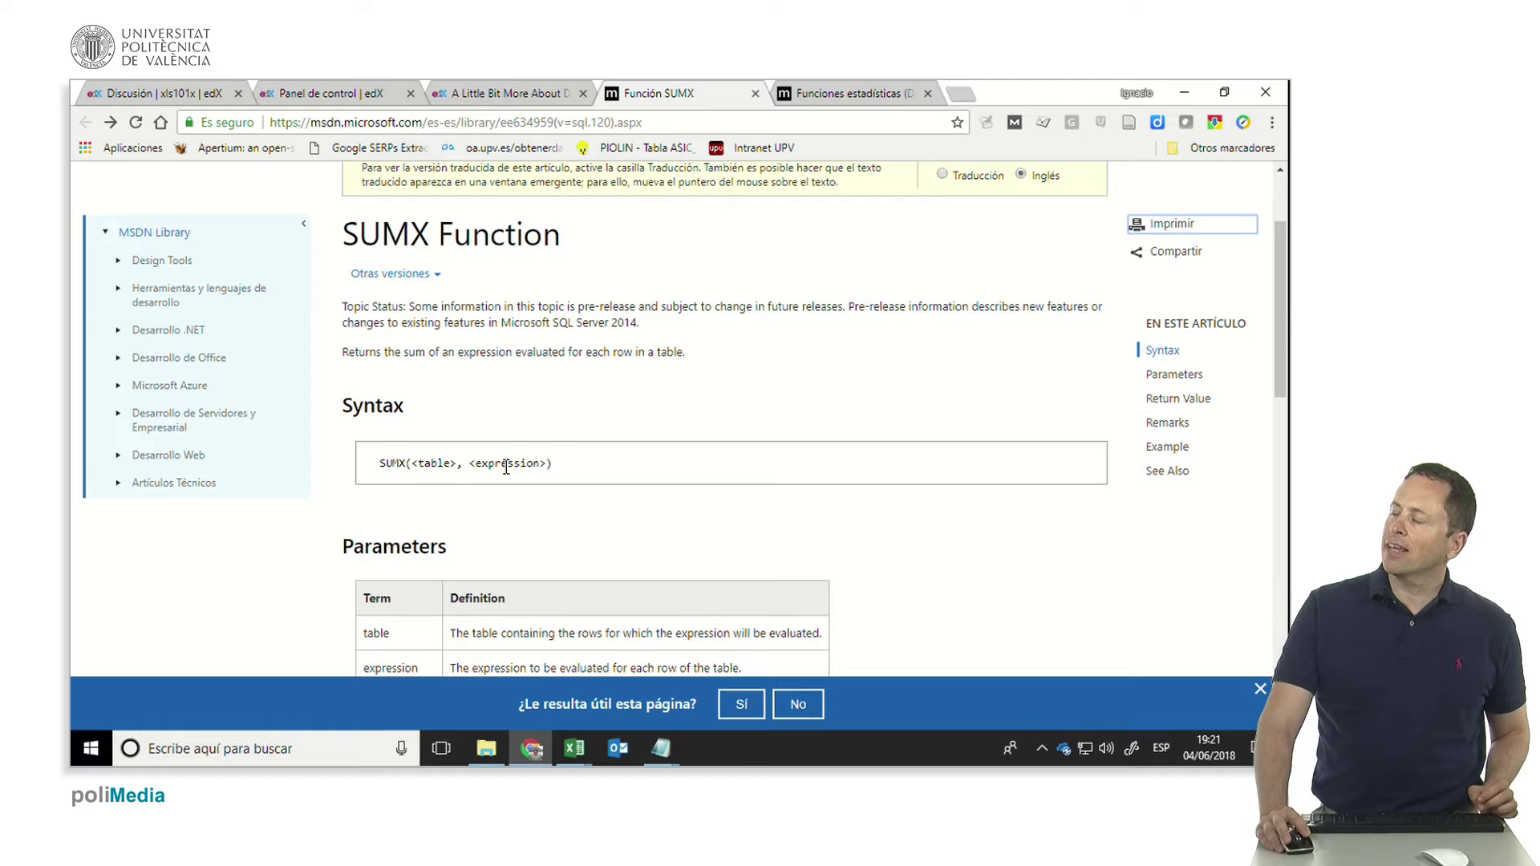
Step: Browse the 'Funciones estadísticas (DAX)' function list, then return to Power Pivot
left_click(883, 97)
scroll(421, 674, "down", 1)
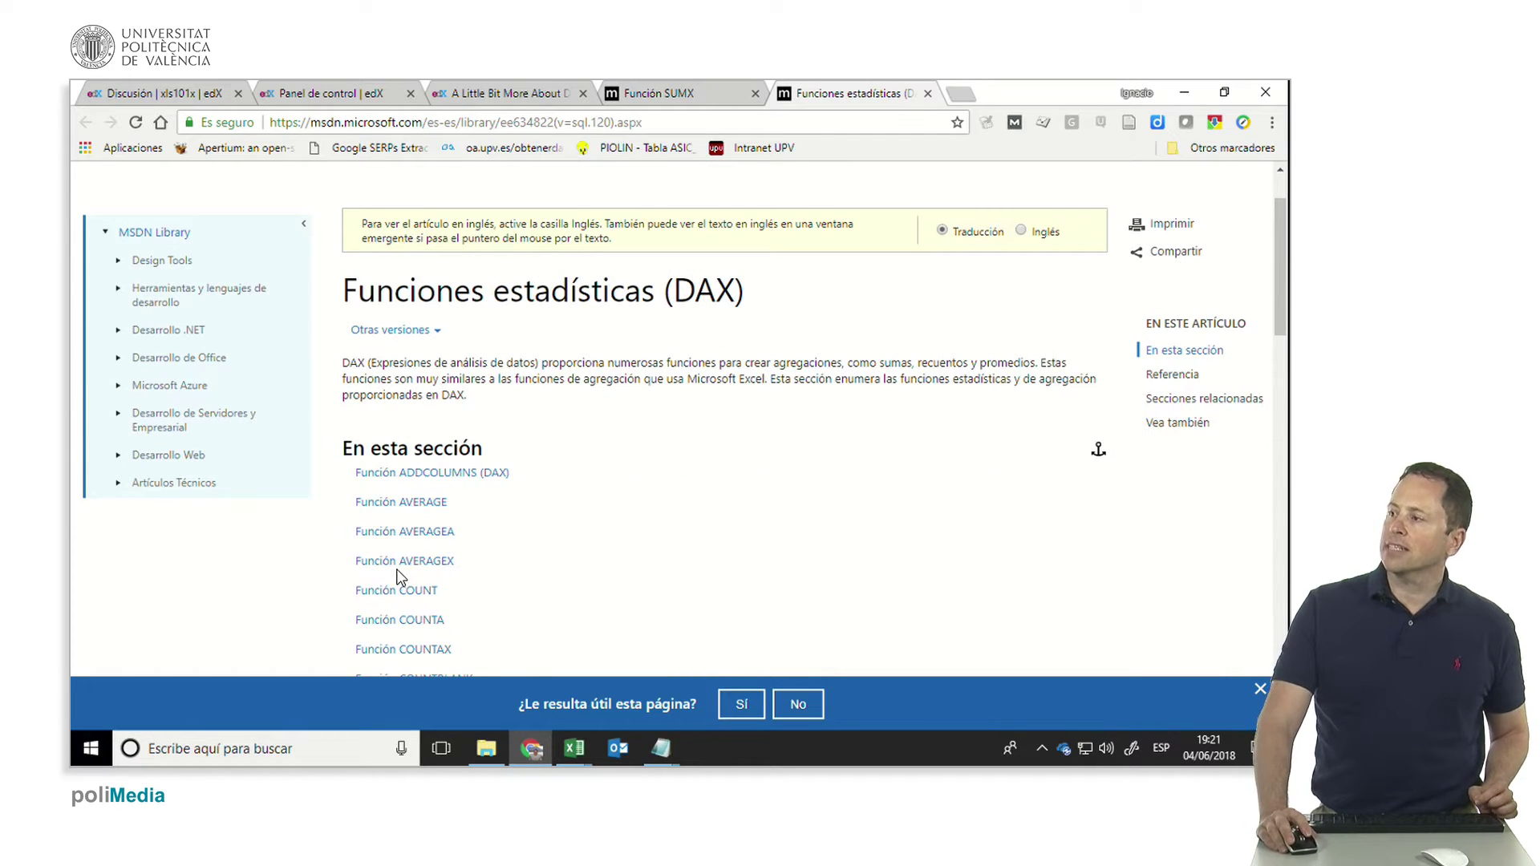
scroll(417, 646, "down", 1)
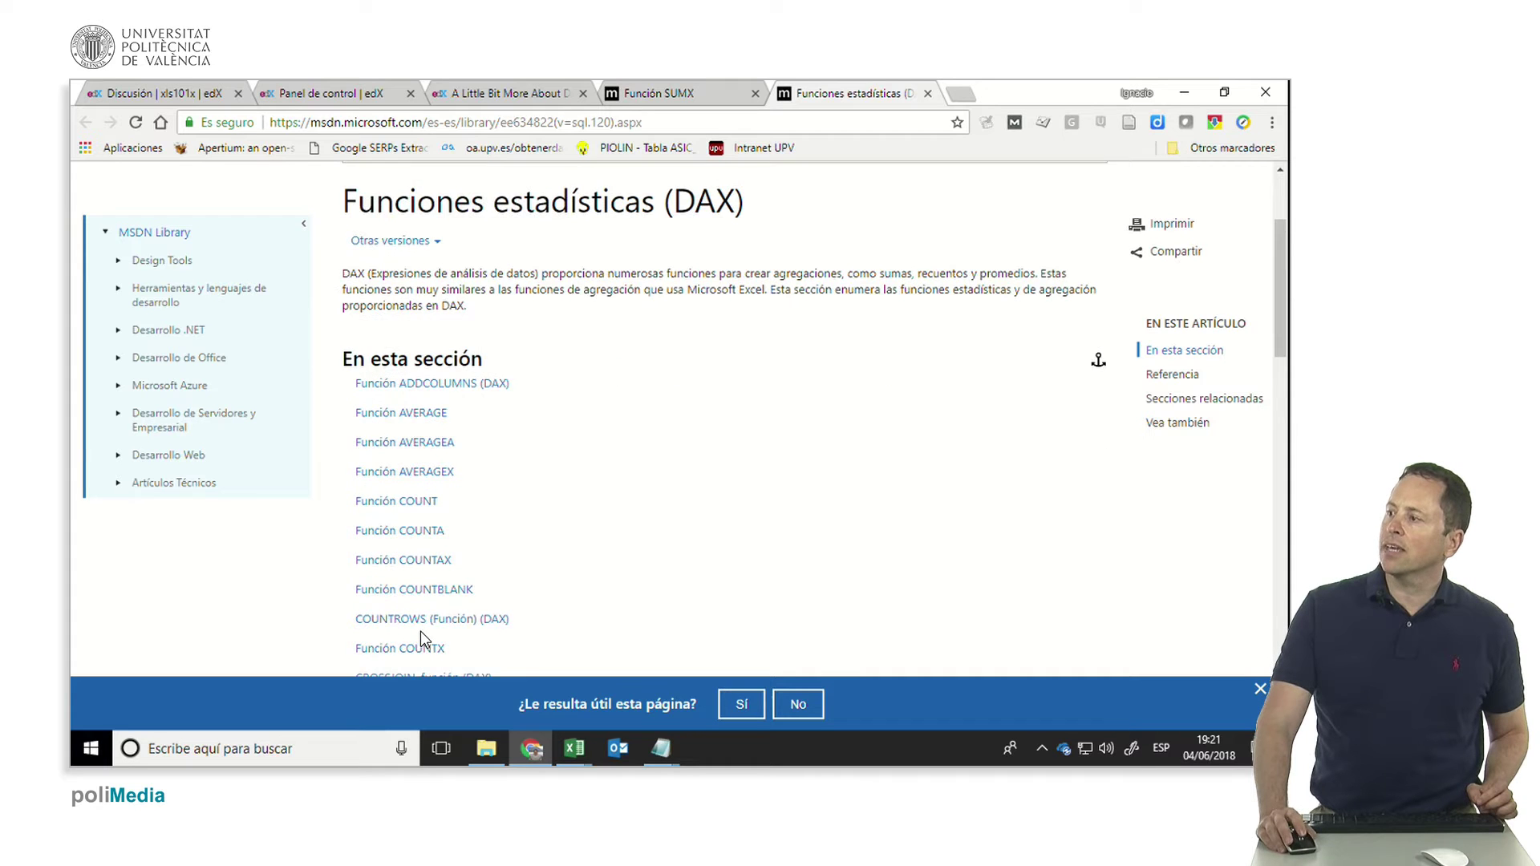
scroll(416, 637, "down", 1)
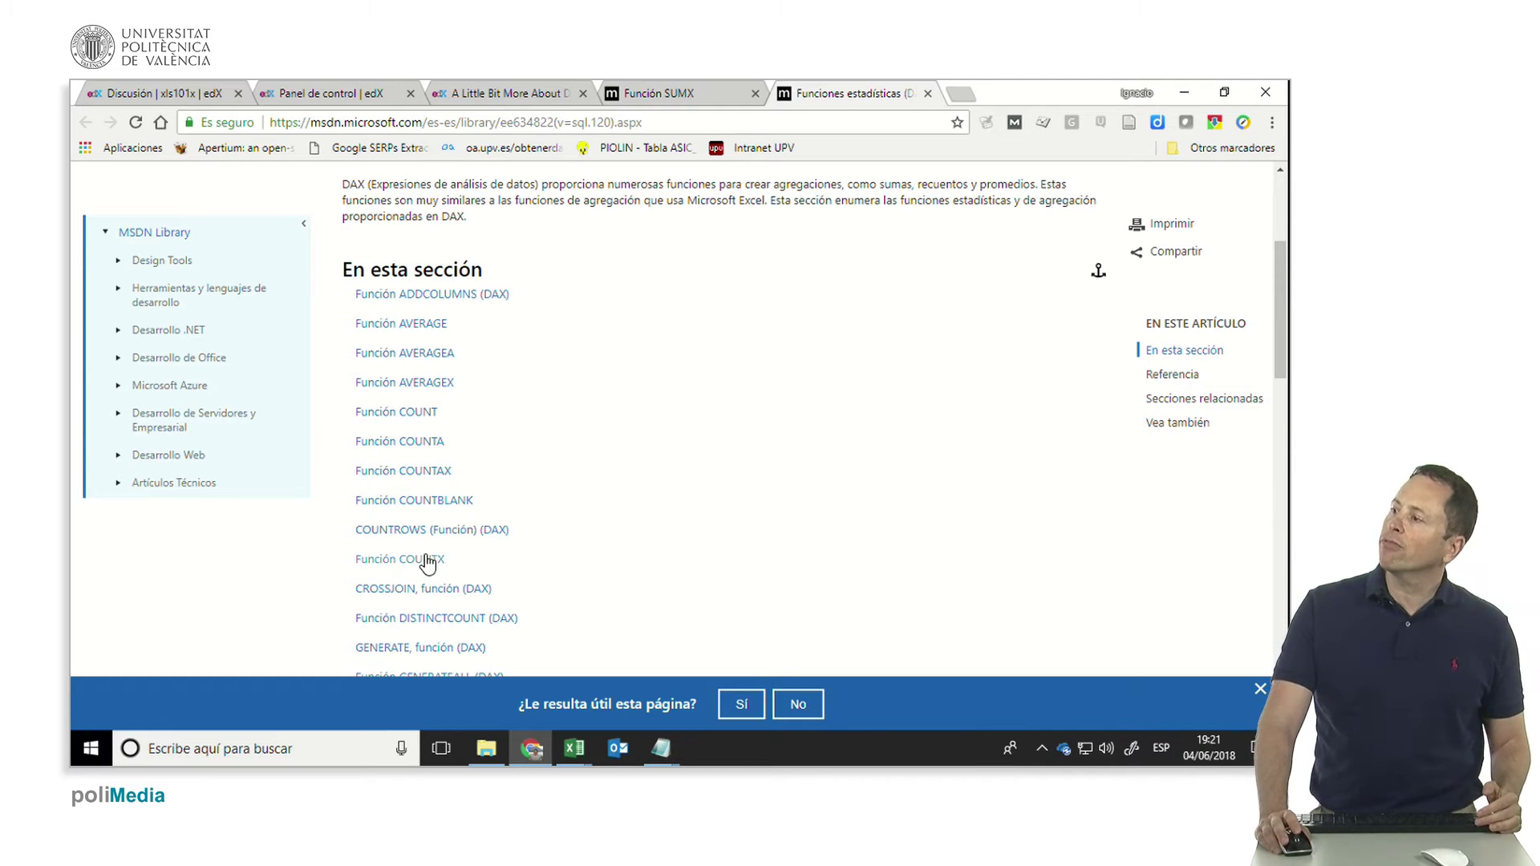
scroll(430, 554, "down", 2)
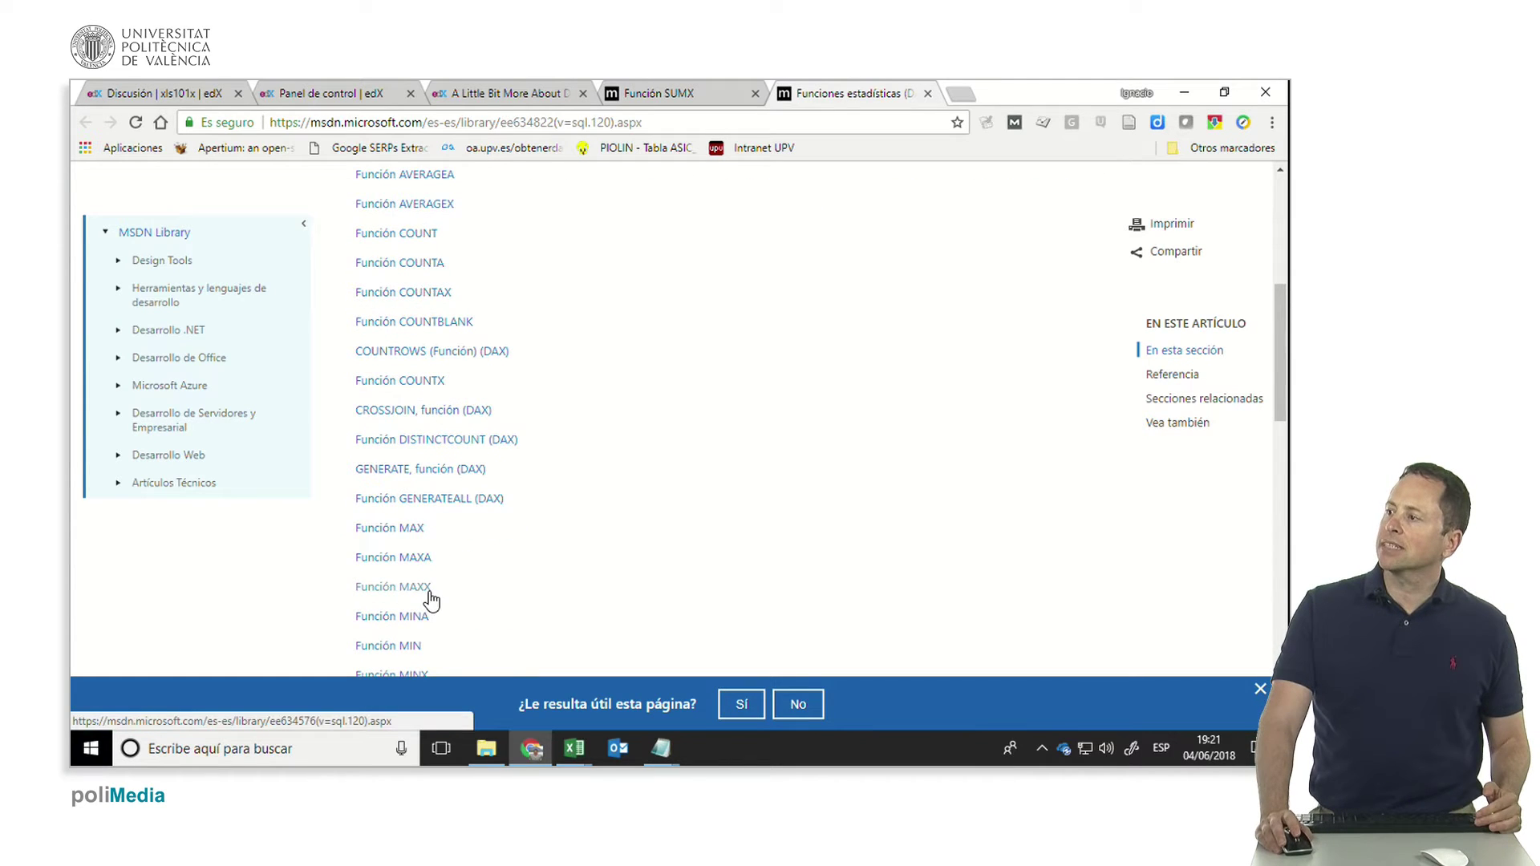
scroll(431, 593, "down", 1)
scroll(428, 600, "down", 1)
scroll(430, 600, "down", 1)
scroll(430, 600, "down", 1)
scroll(430, 597, "up", 2)
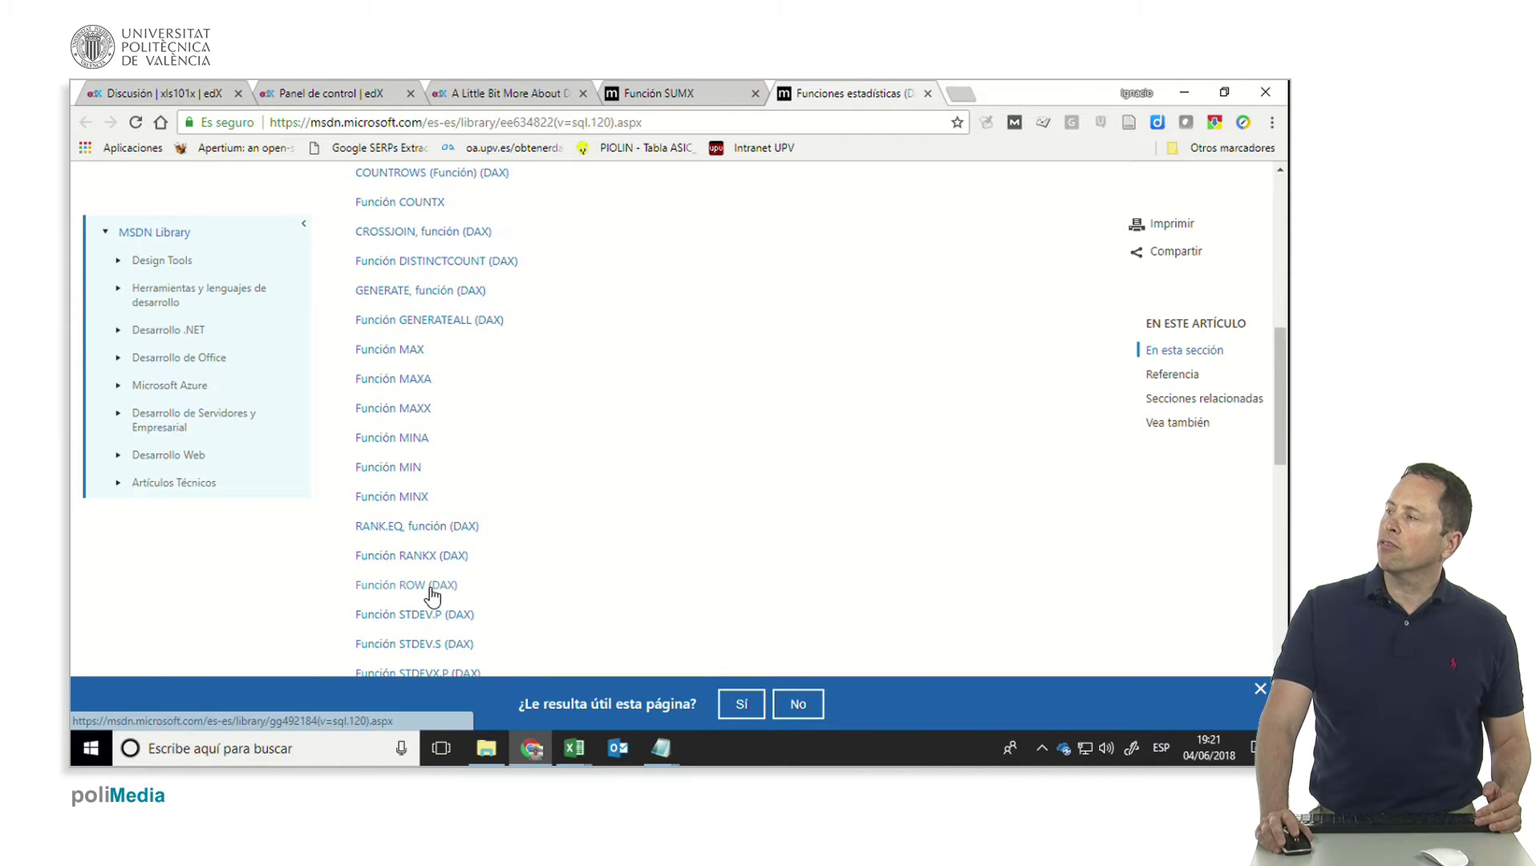
key("alt+Tab")
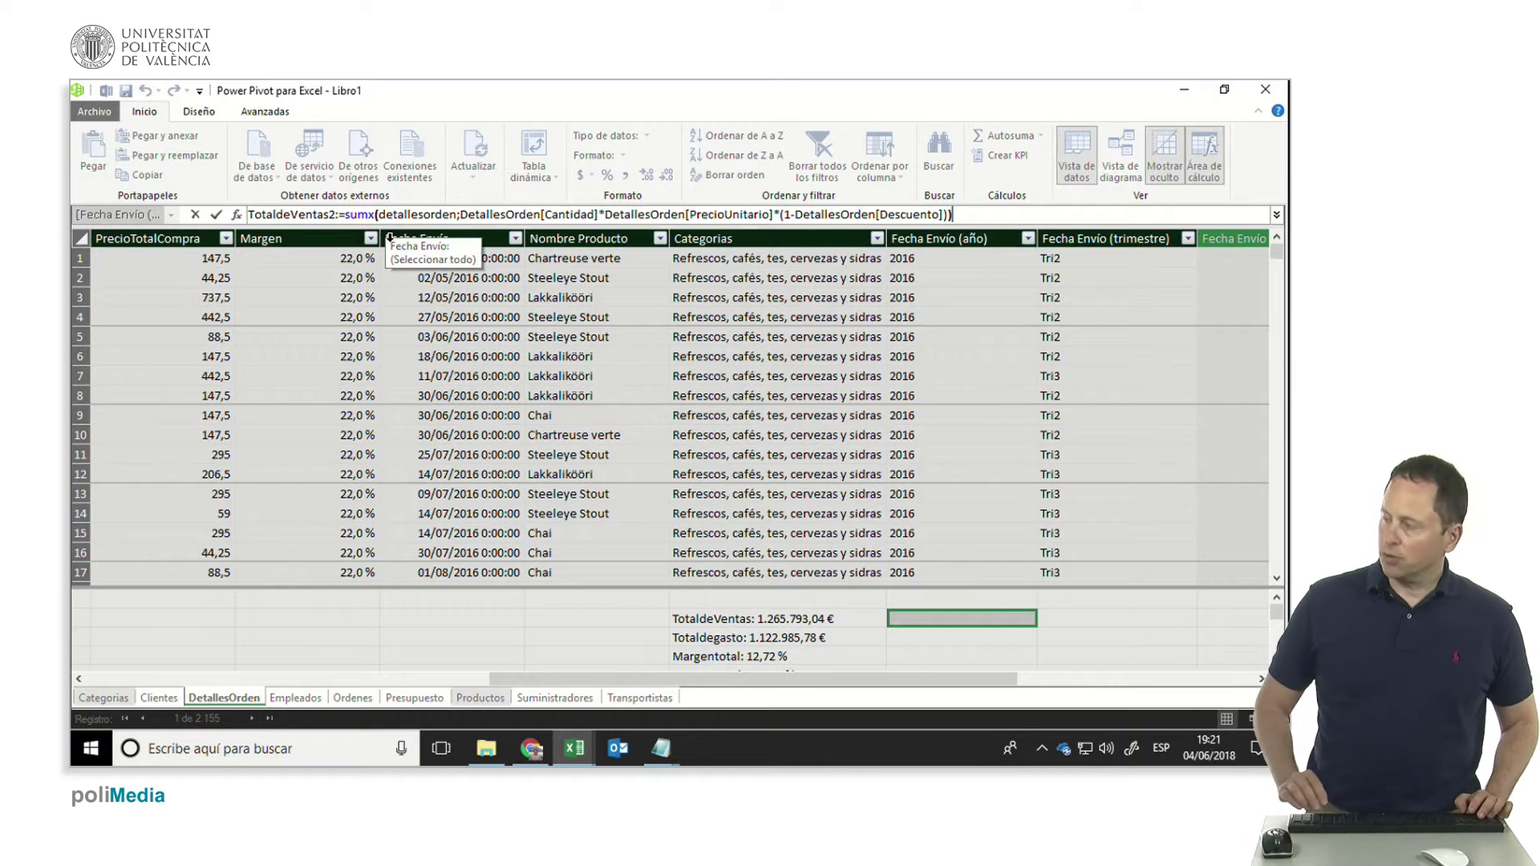
Step: Commit the TotaldeVentas2 measure with € currency format and return to the Excel workbook
key("Return")
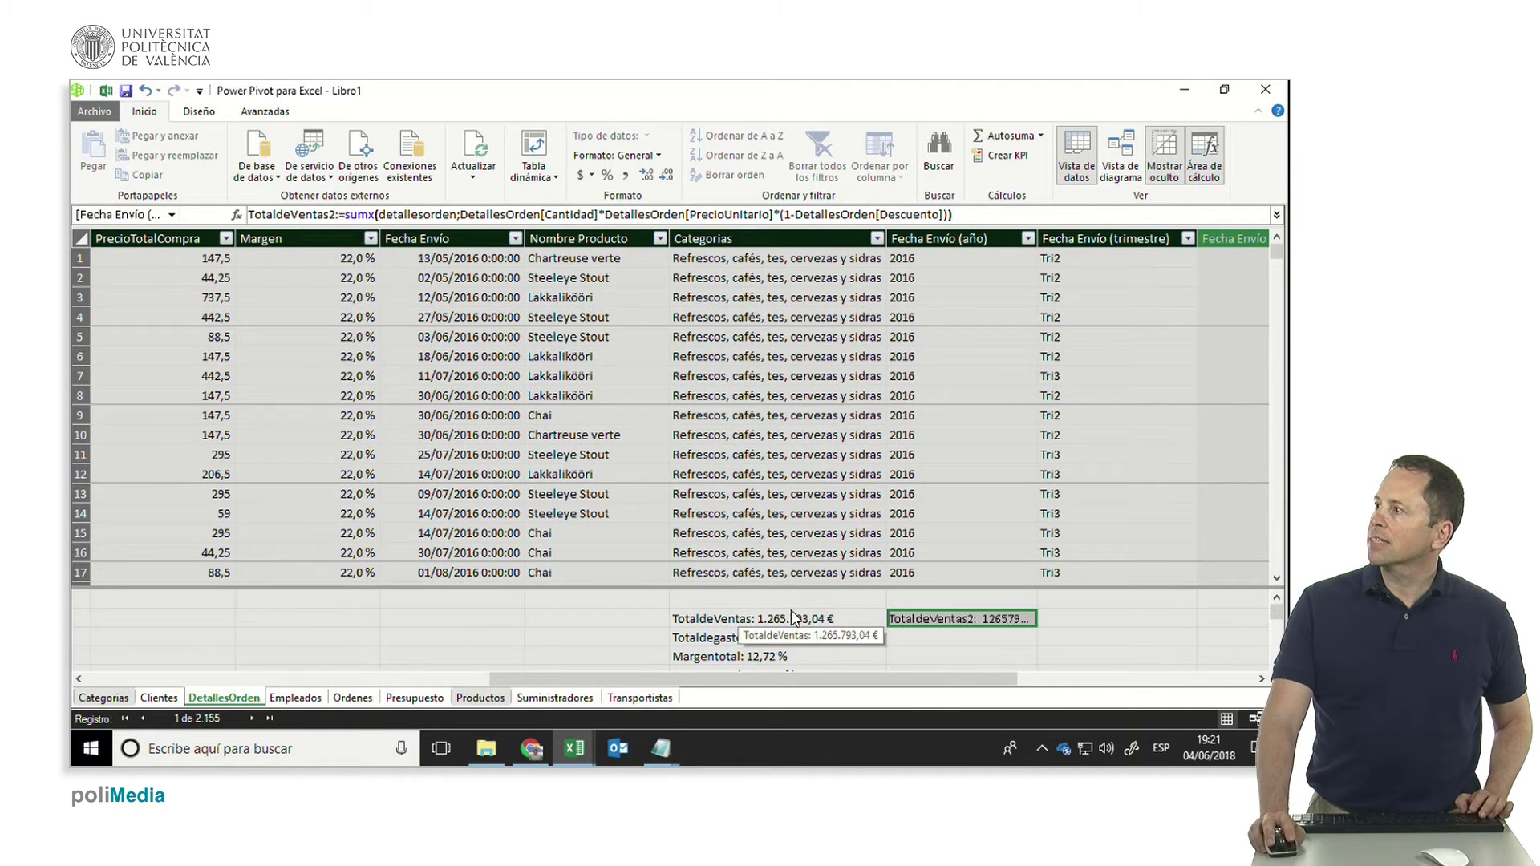
left_click(591, 174)
left_click(603, 201)
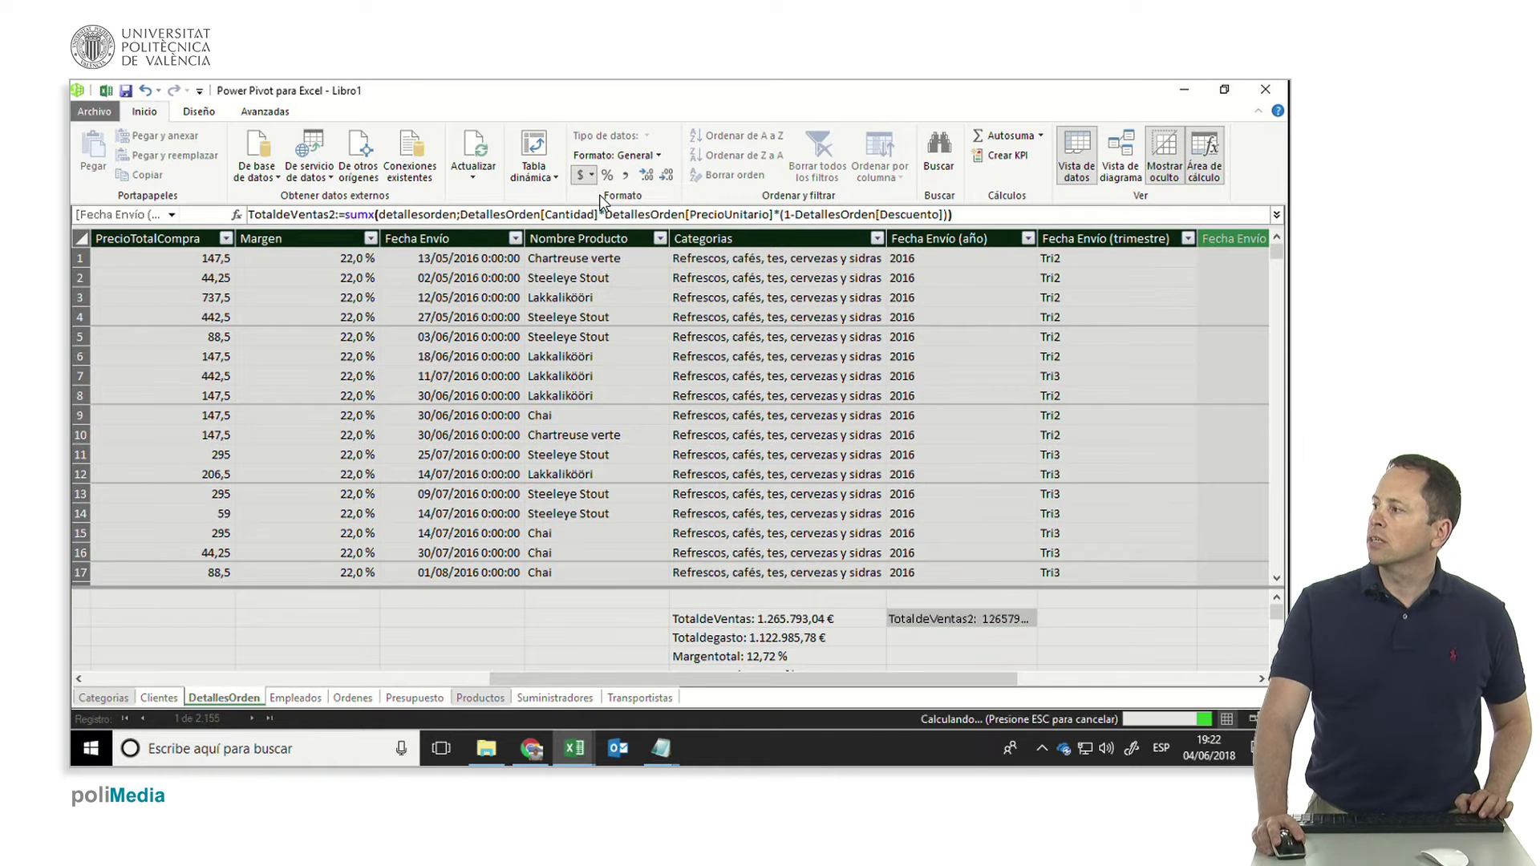
key("super+Tab")
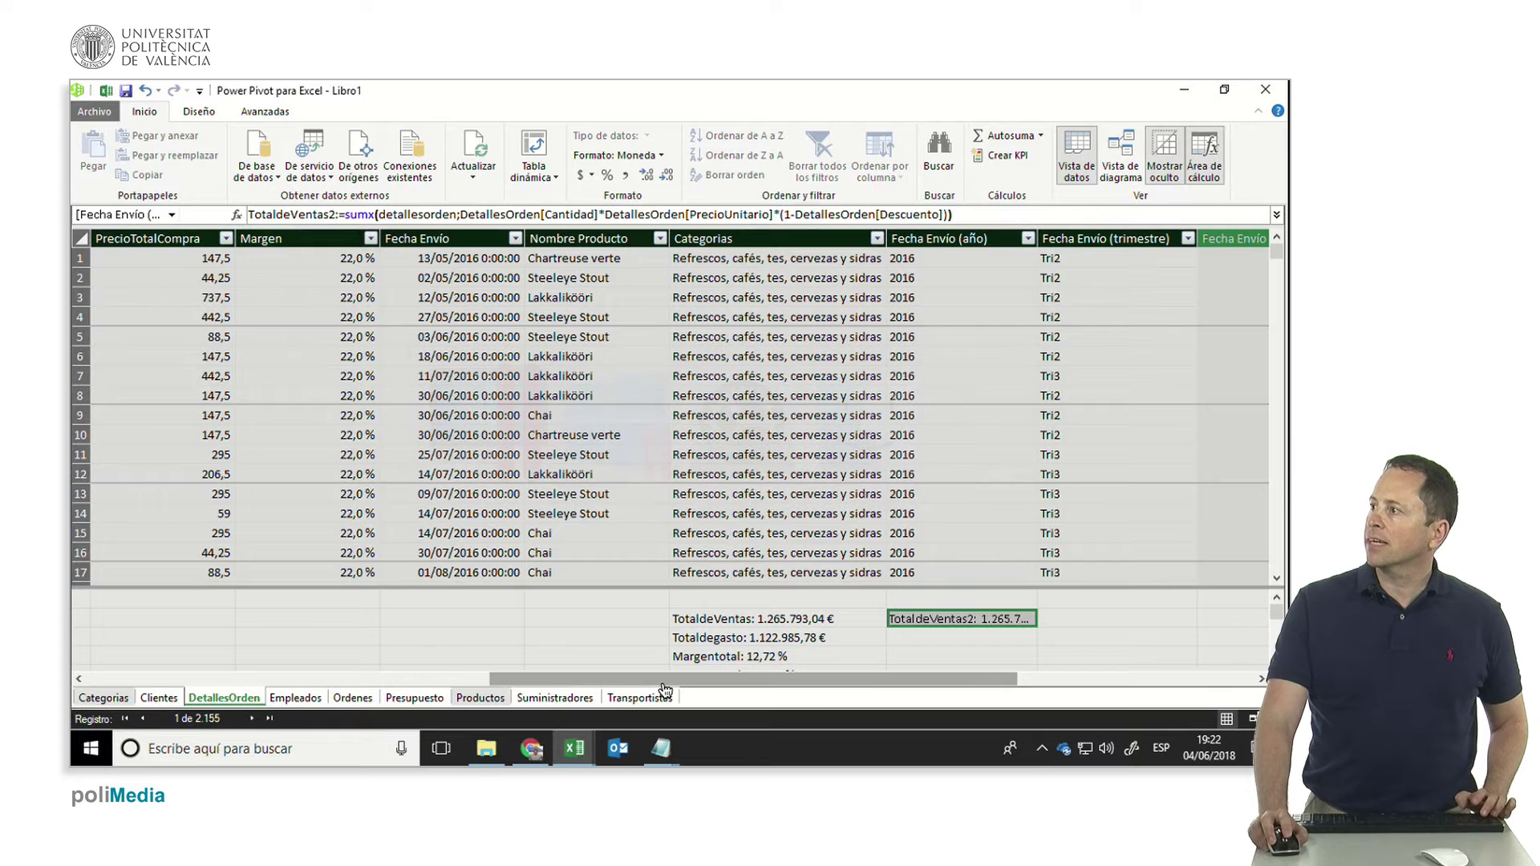
key("alt+Tab")
key("Tab")
key("Tab")
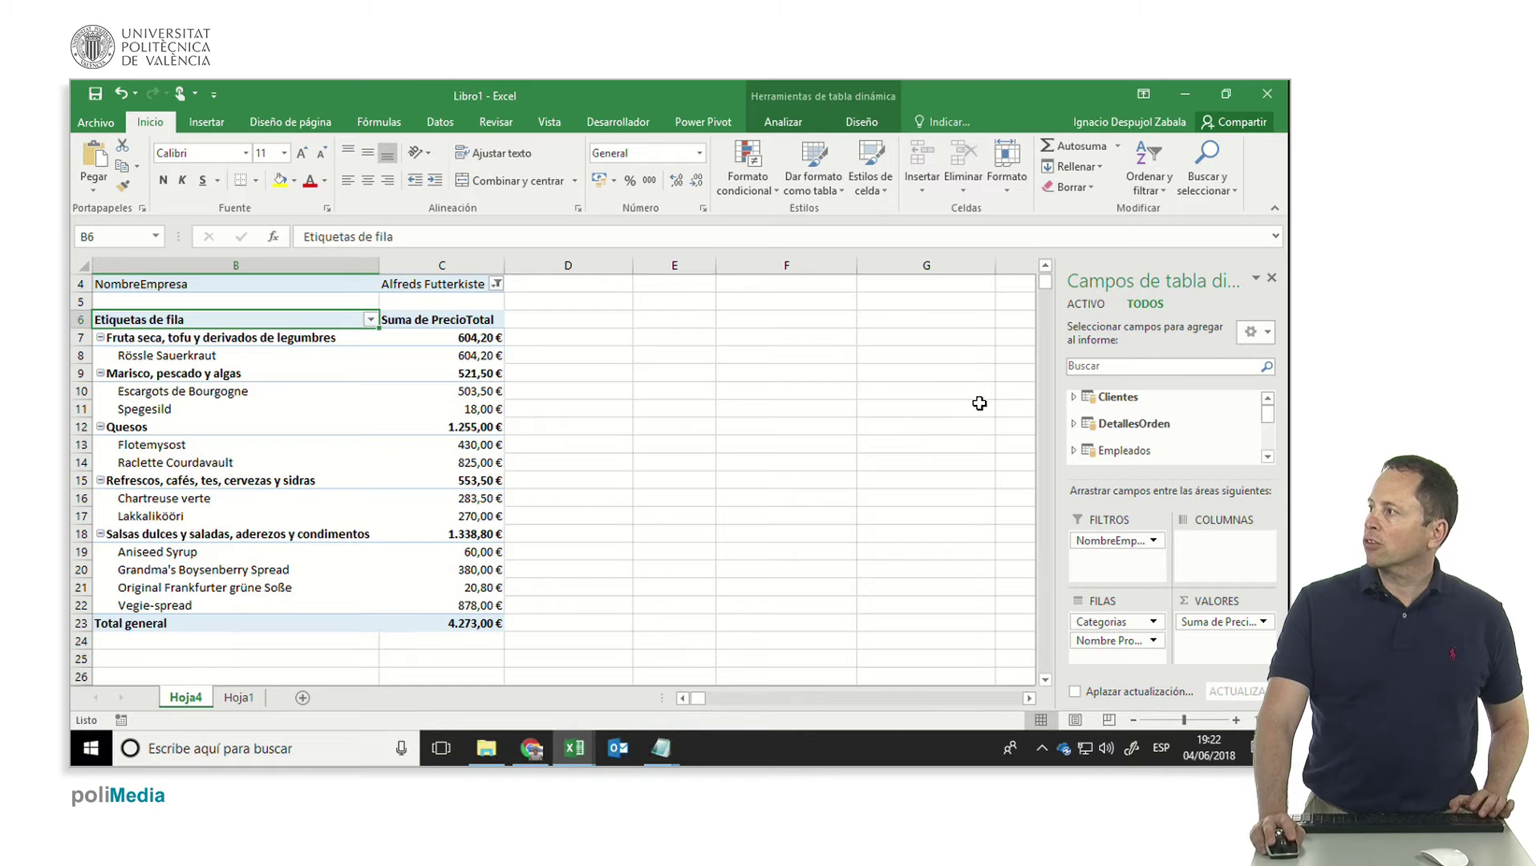
Step: Add the Presupuesto table's TotaldeVentas2 measure to VALORES, showing 4.273,00 €
left_click(1074, 424)
scroll(1106, 429, "down", 3)
scroll(1119, 427, "down", 5)
scroll(1126, 425, "down", 5)
left_click(1126, 419)
scroll(1134, 429, "down", 2)
scroll(1142, 433, "down", 2)
scroll(1150, 441, "down", 2)
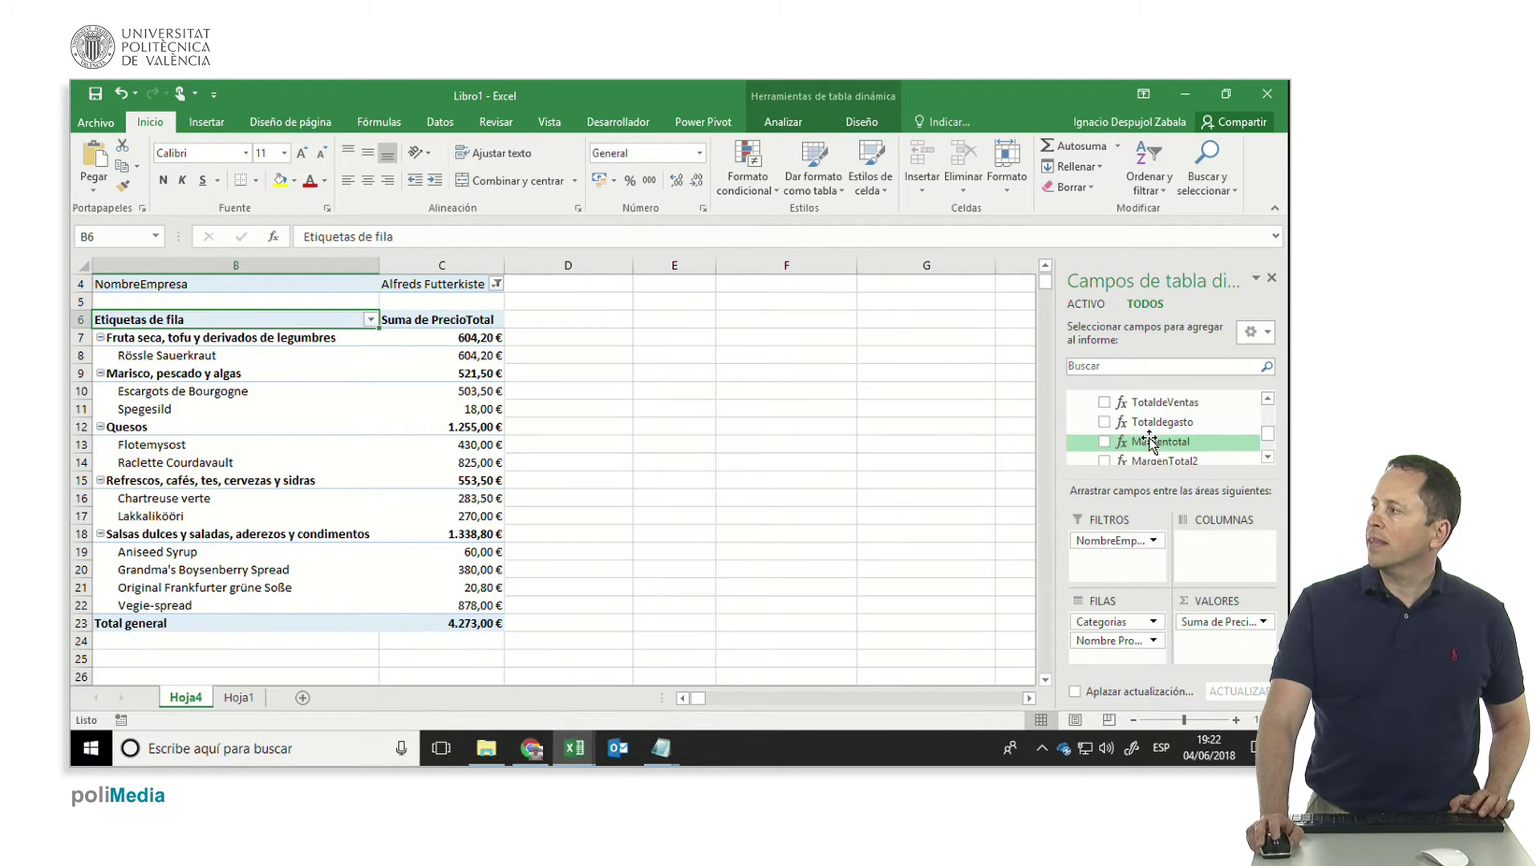
scroll(1150, 443, "down", 2)
left_click_drag(1153, 441, 1203, 642)
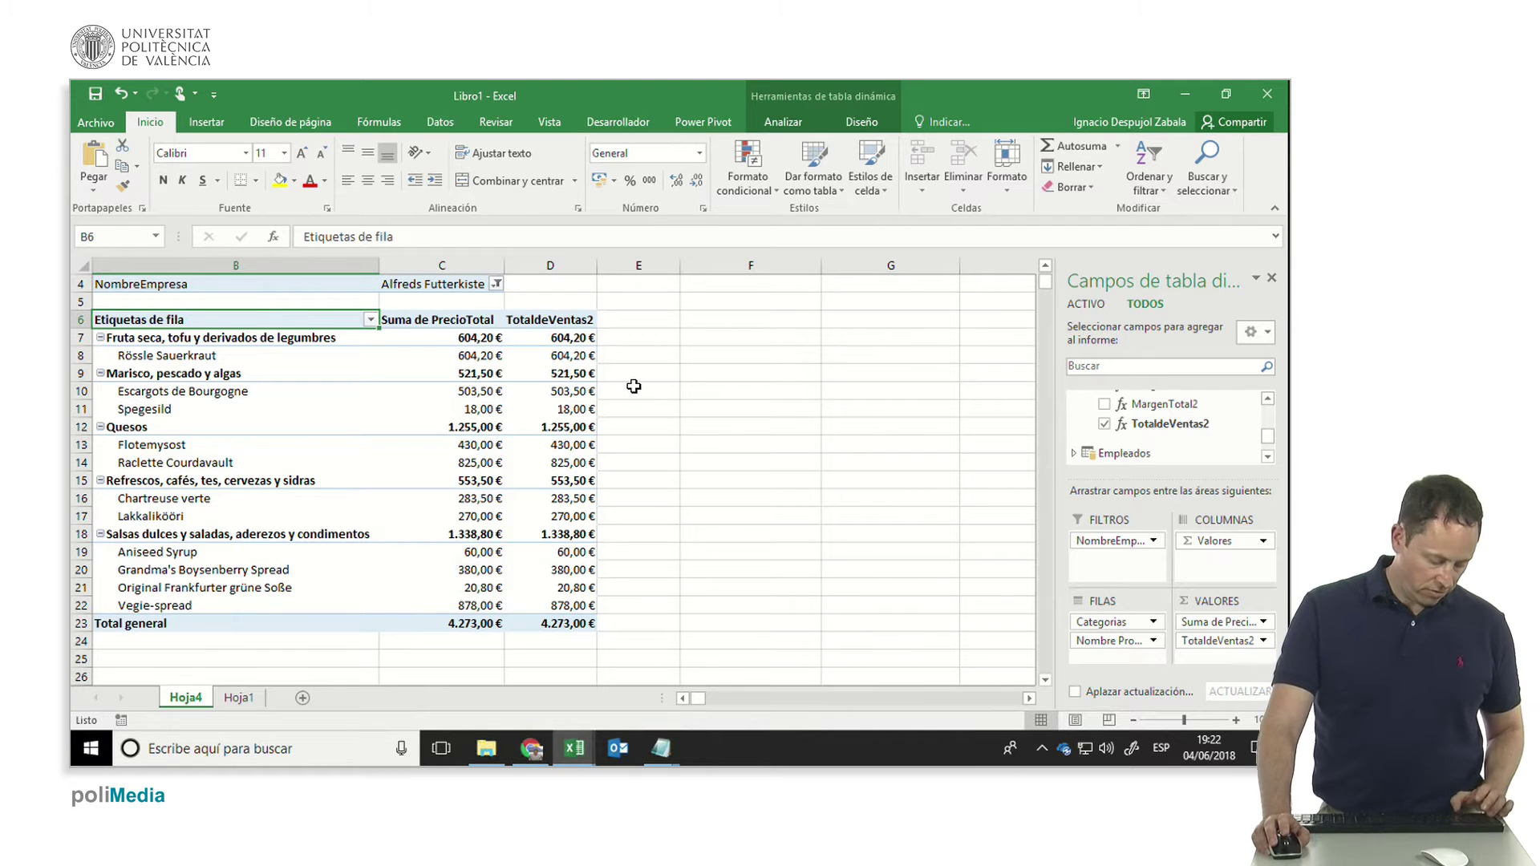
key("alt+Tab")
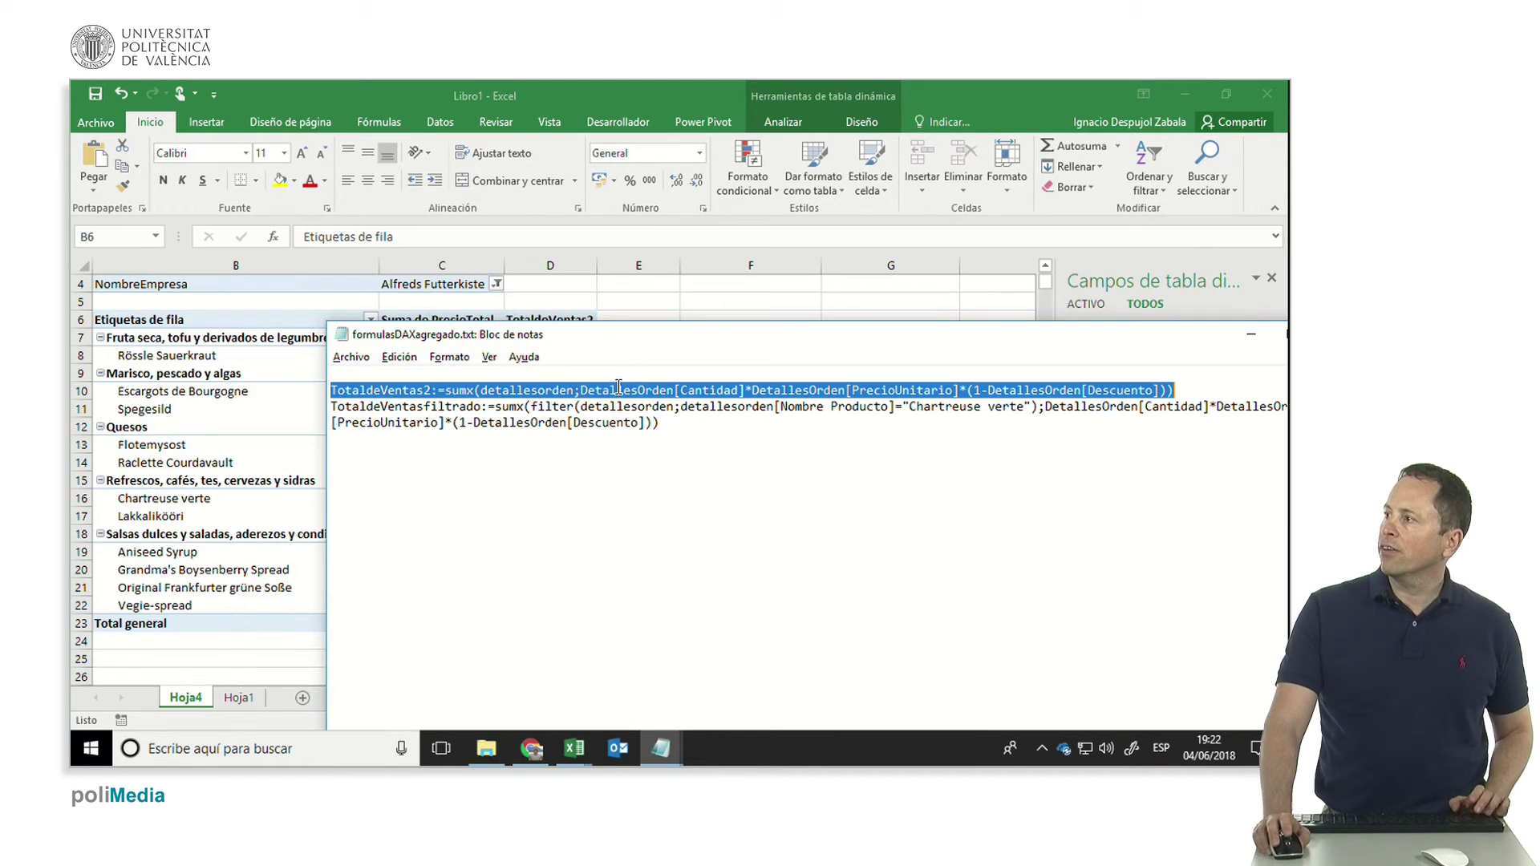
Step: Select and copy the whole TotaldeVentasfiltrado formula line in formulasDAXagregado.txt
left_click(451, 420)
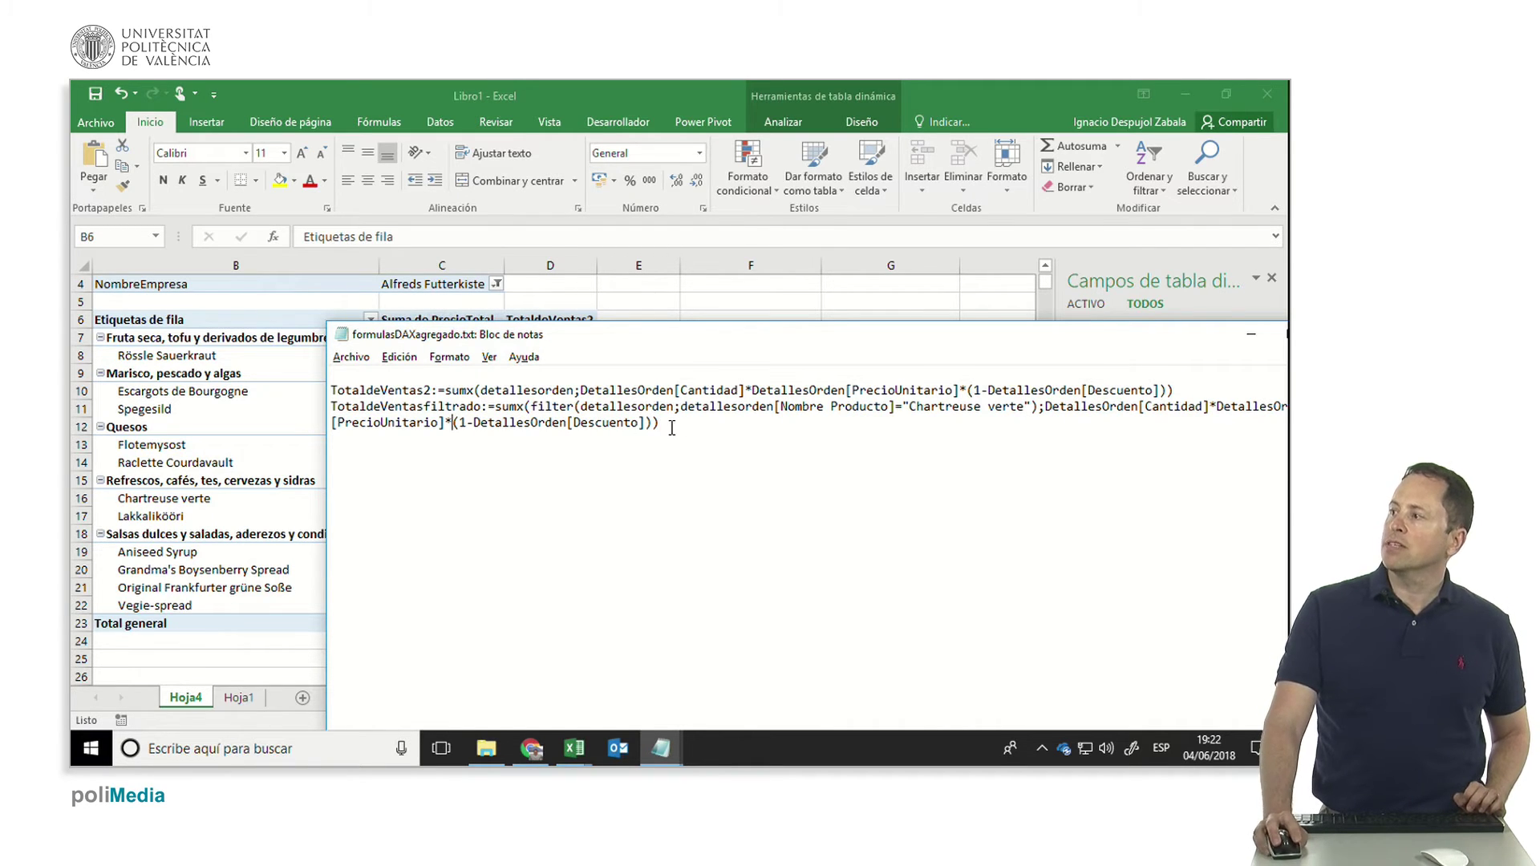
left_click_drag(672, 428, 291, 409)
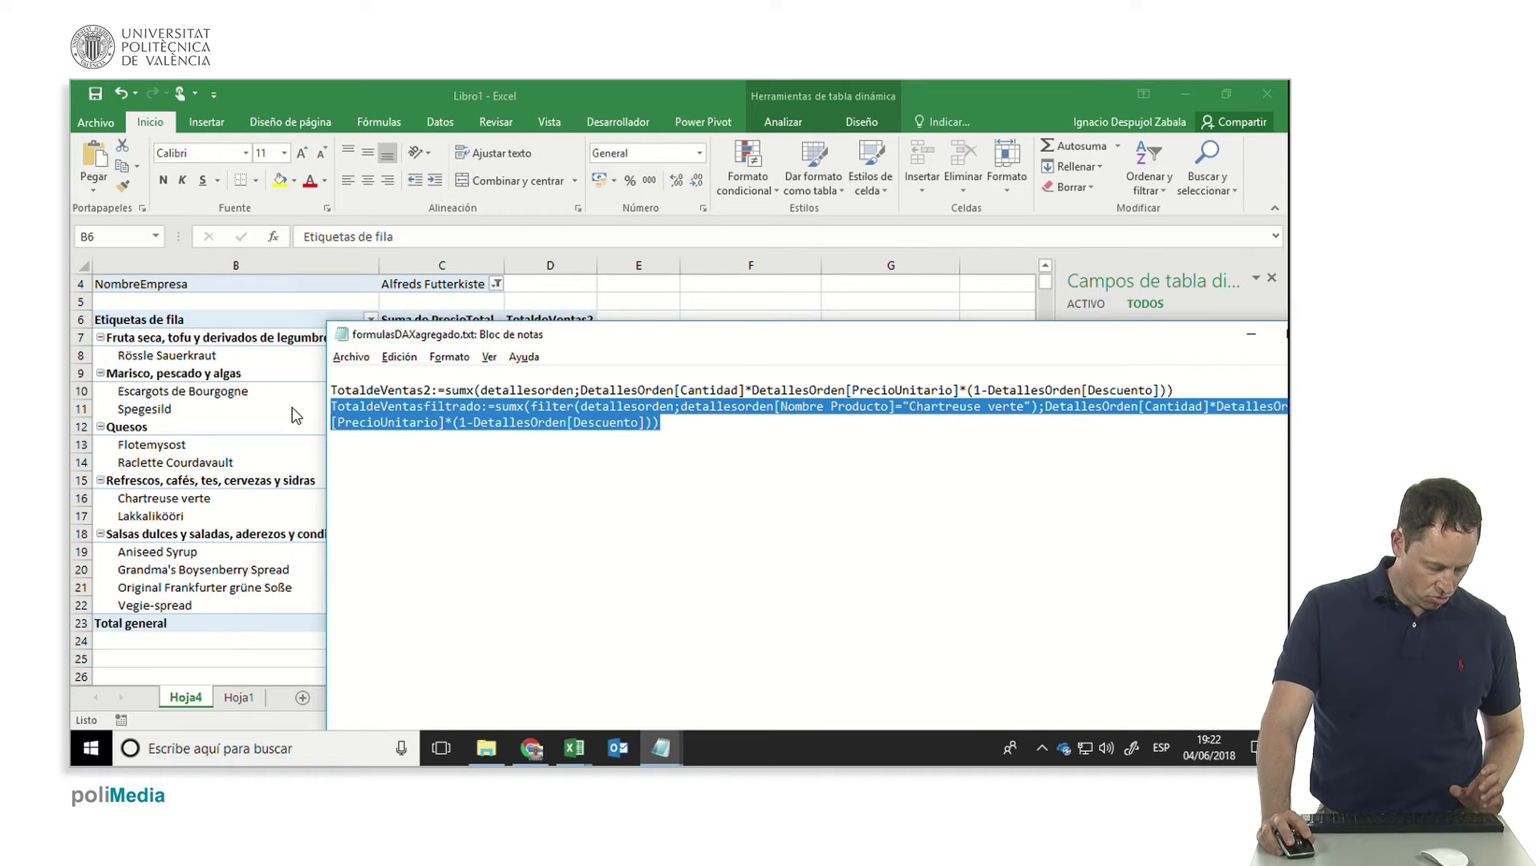
key("alt+Tab")
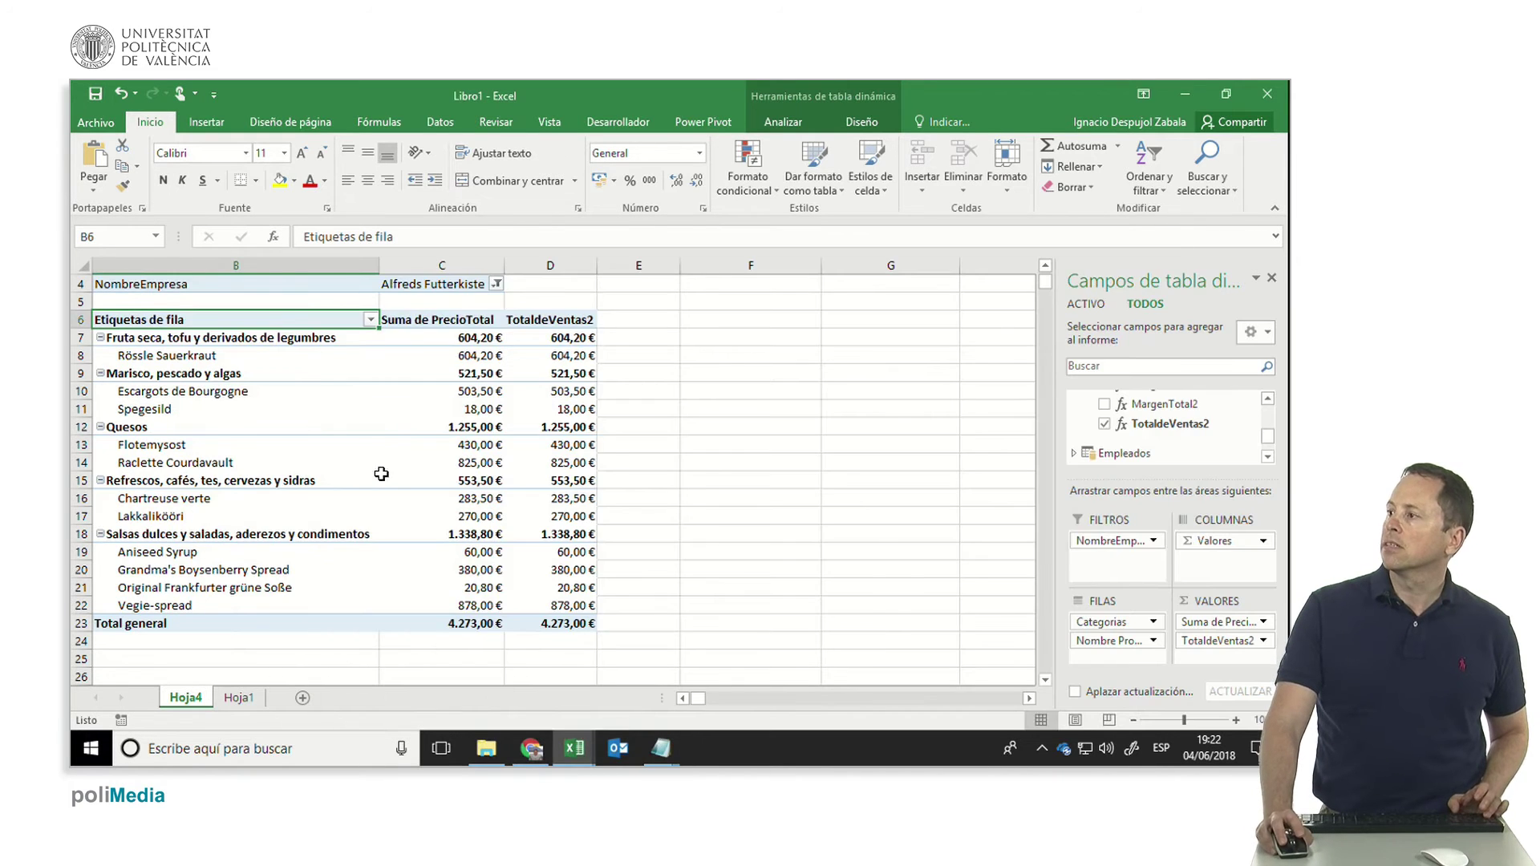
Step: Paste TotaldeVentasfiltrado as a measure below TotaldeVentas2 and format it as € currency
key("alt+Tab")
key("Tab")
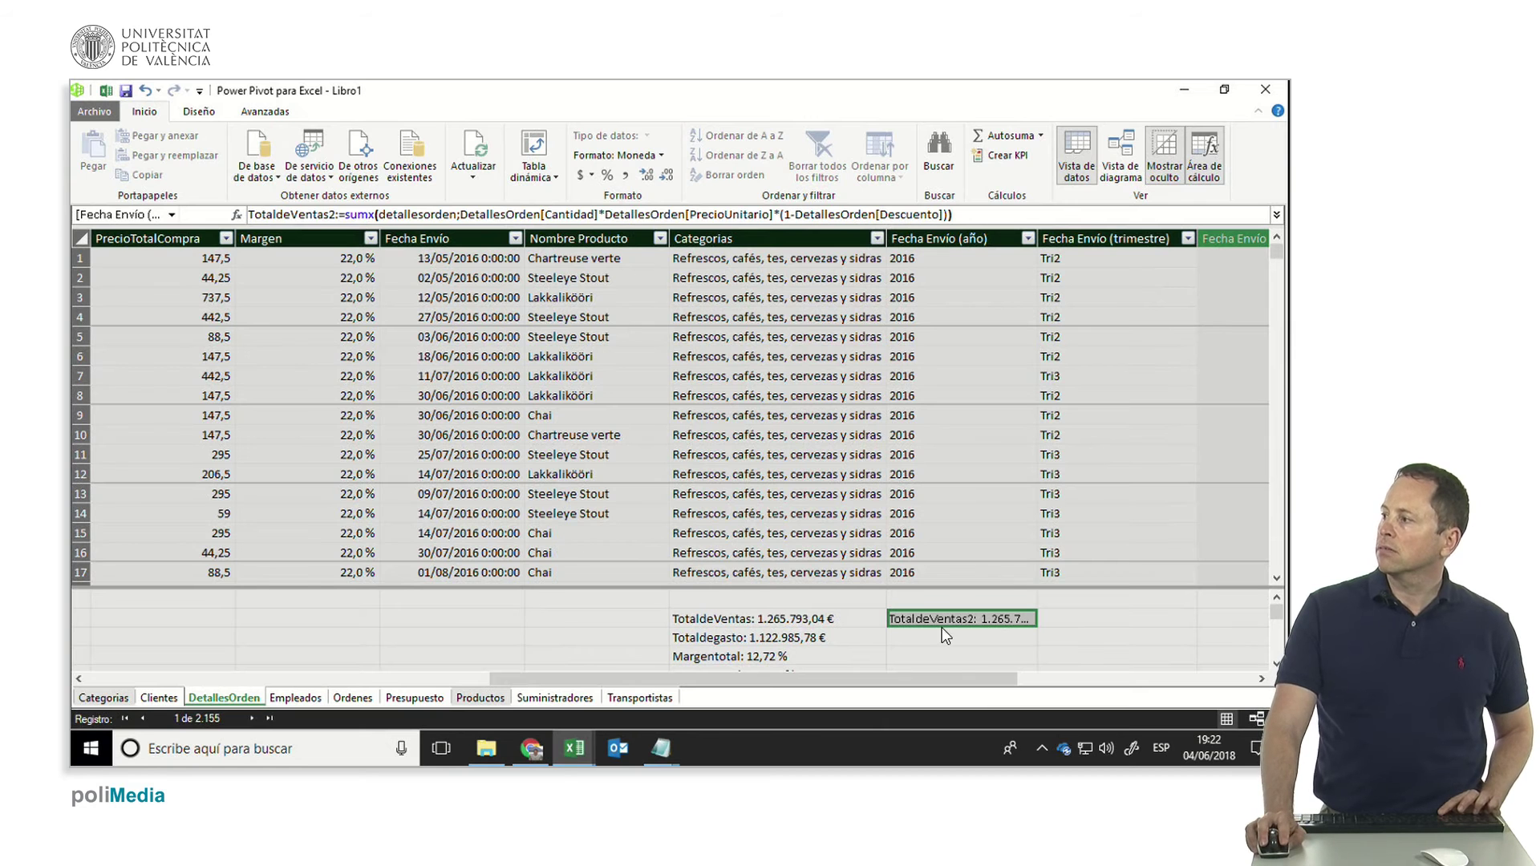
left_click(923, 637)
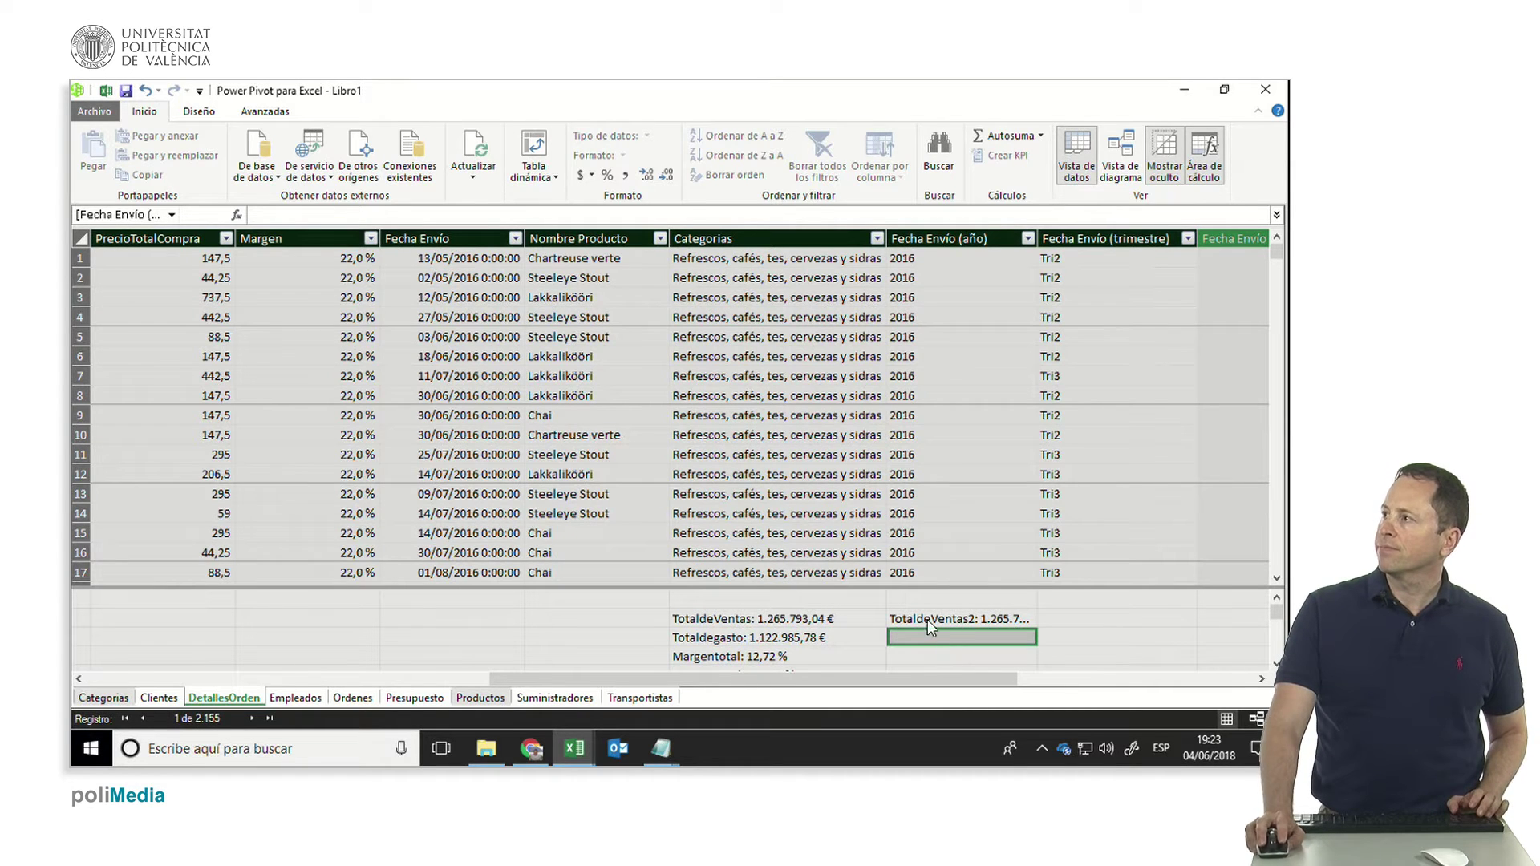
left_click(543, 216)
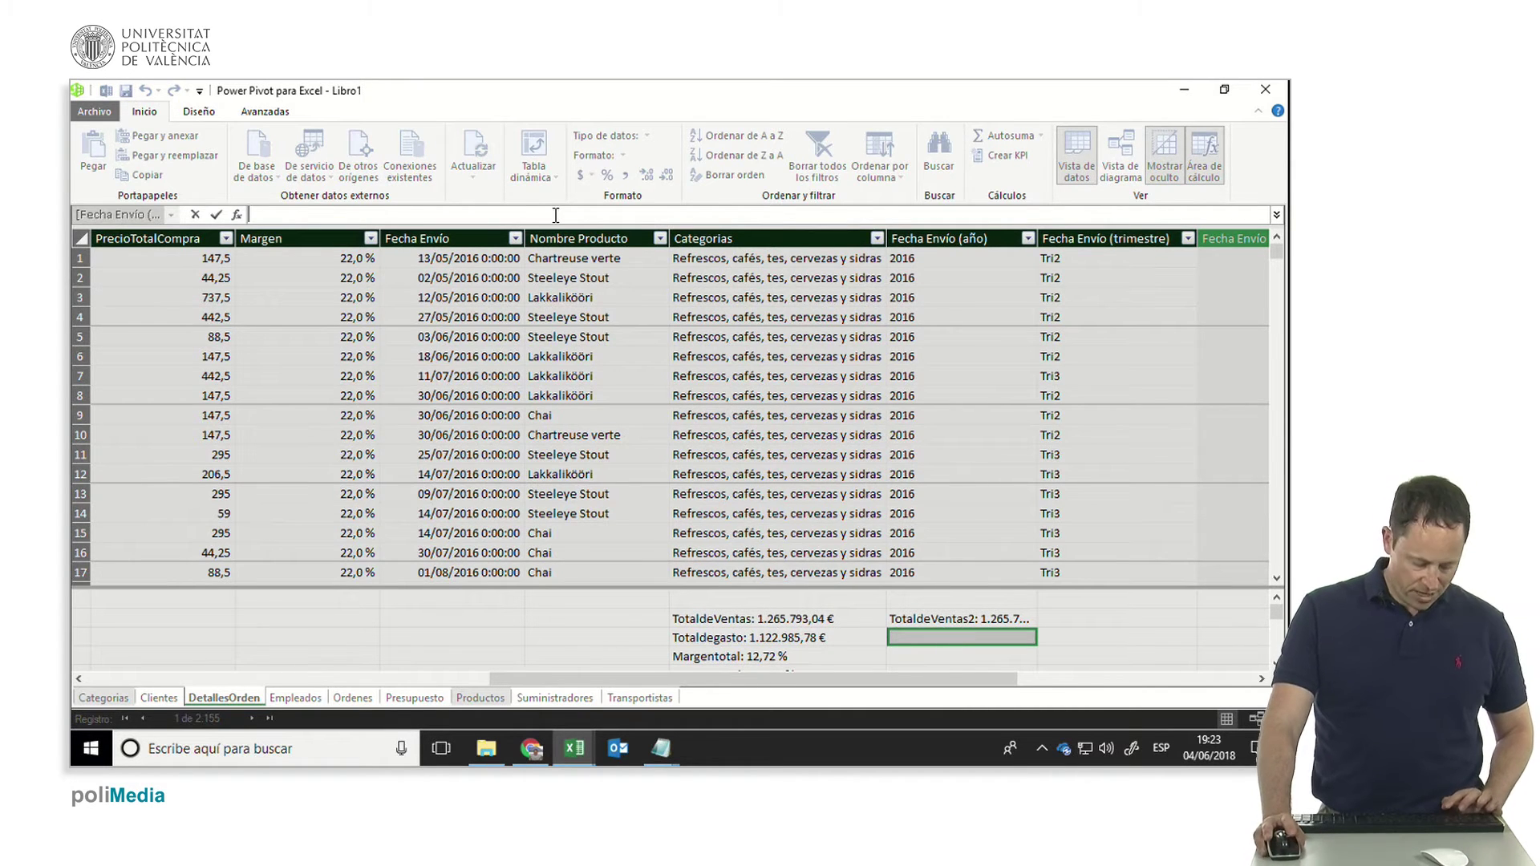
key("ctrl+v")
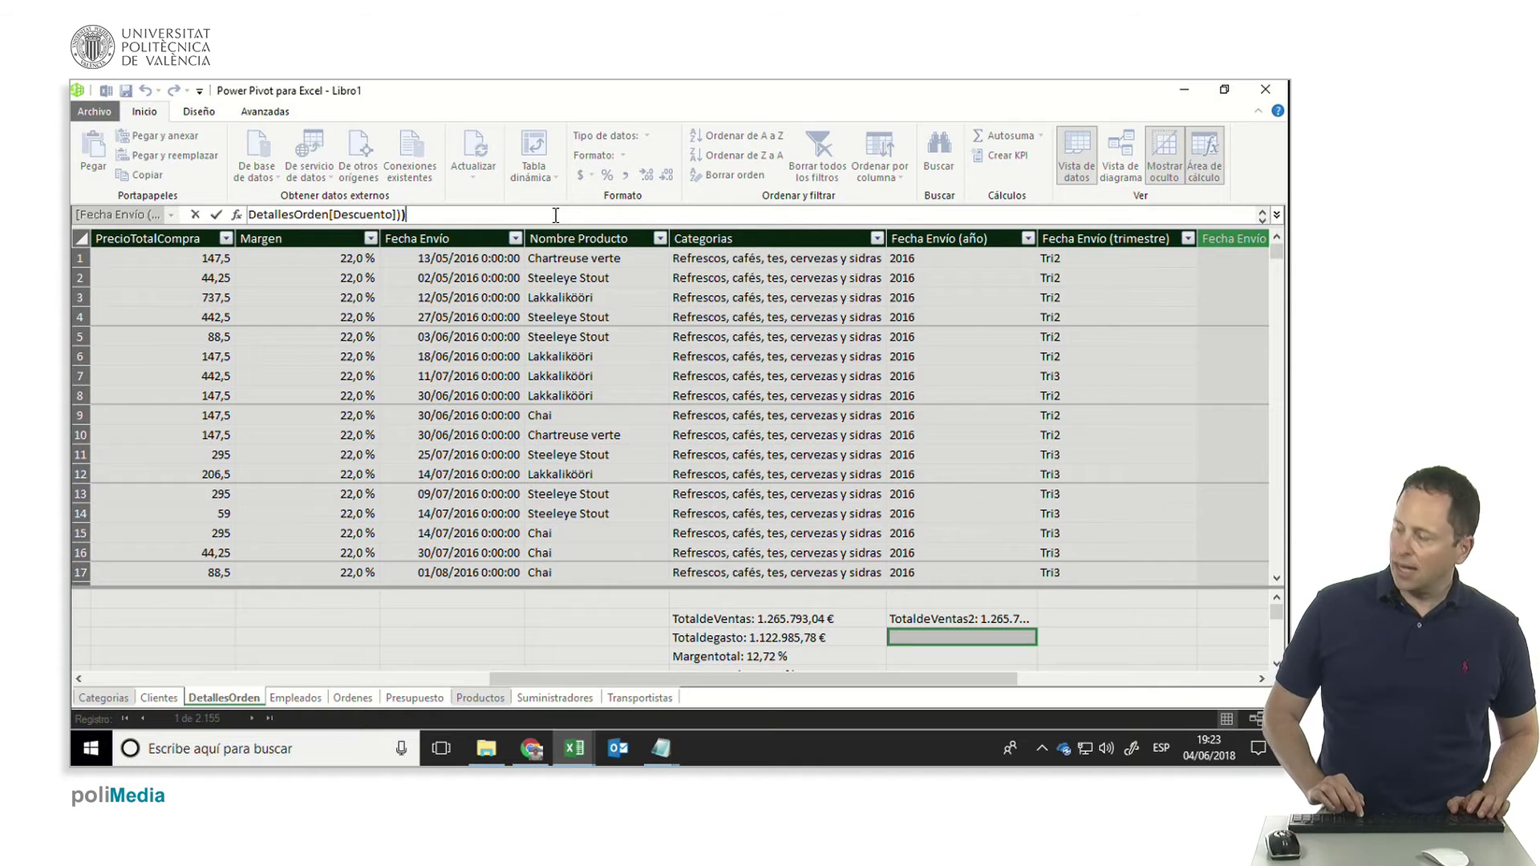
key("Return")
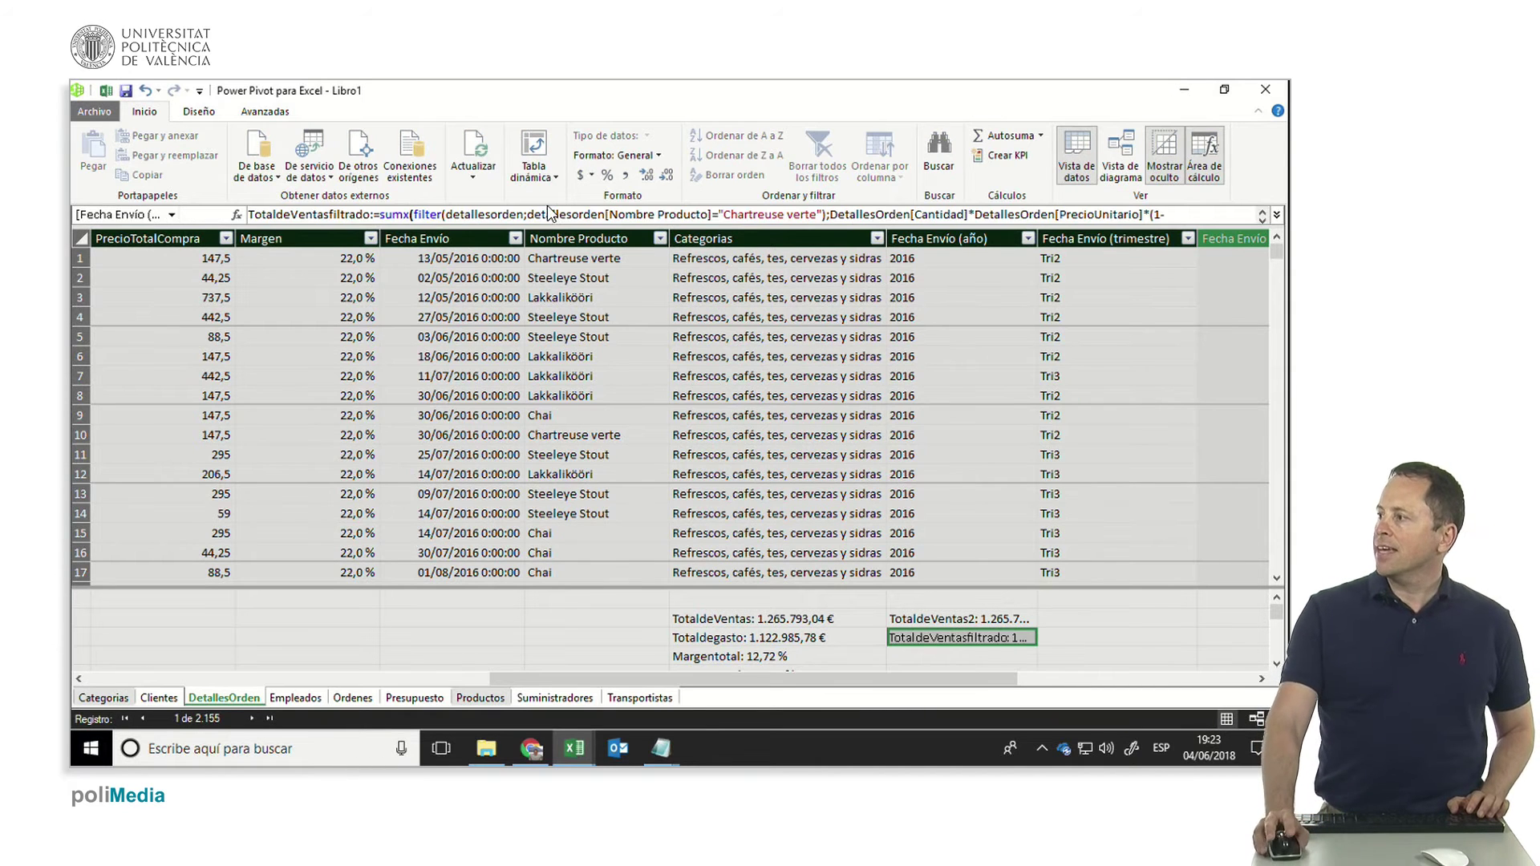
left_click(591, 176)
left_click(592, 198)
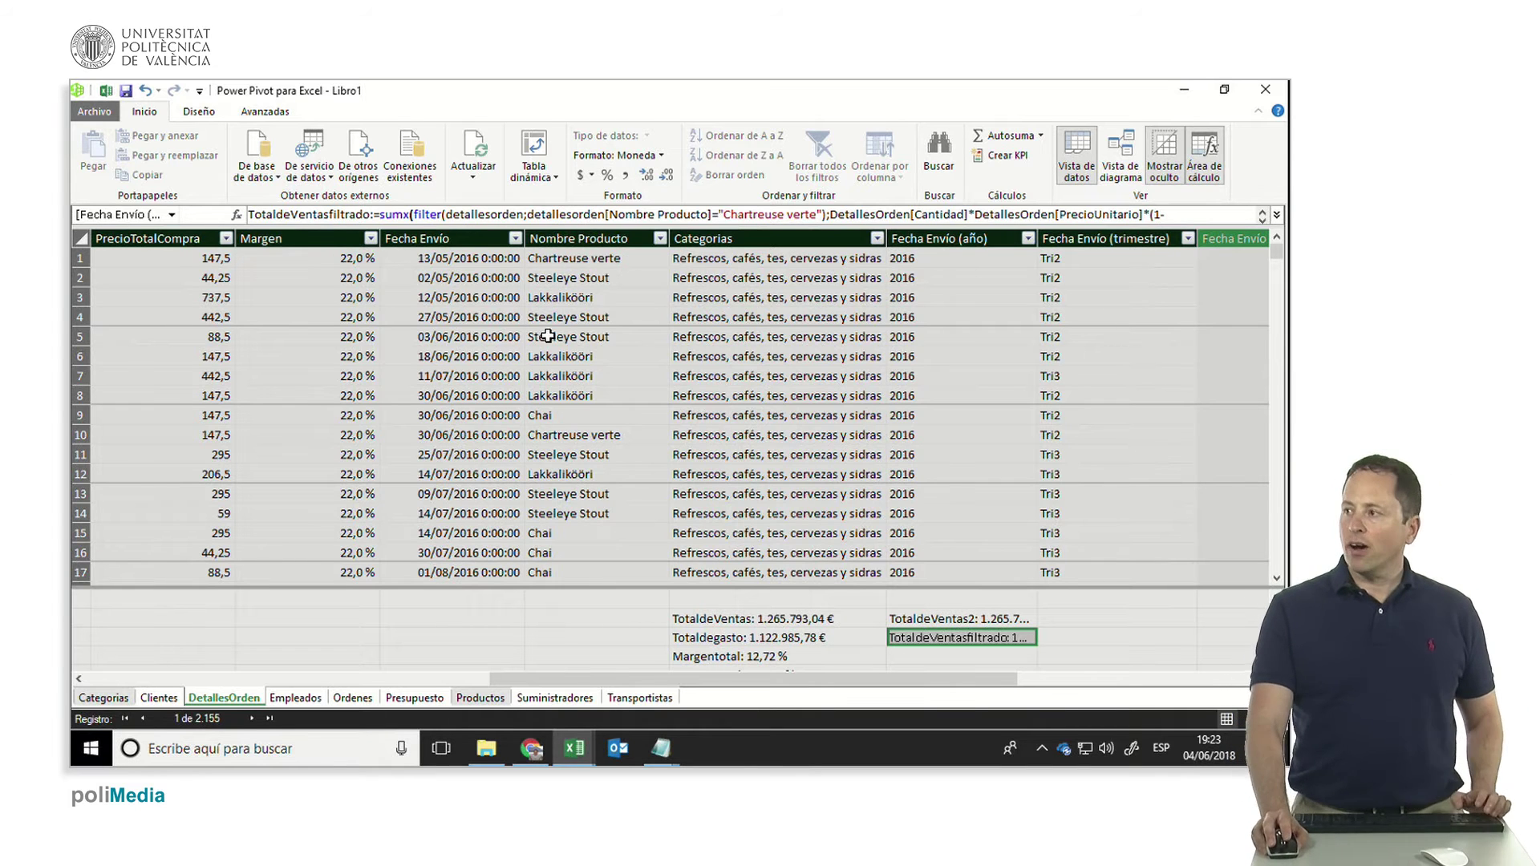
key("alt+Tab")
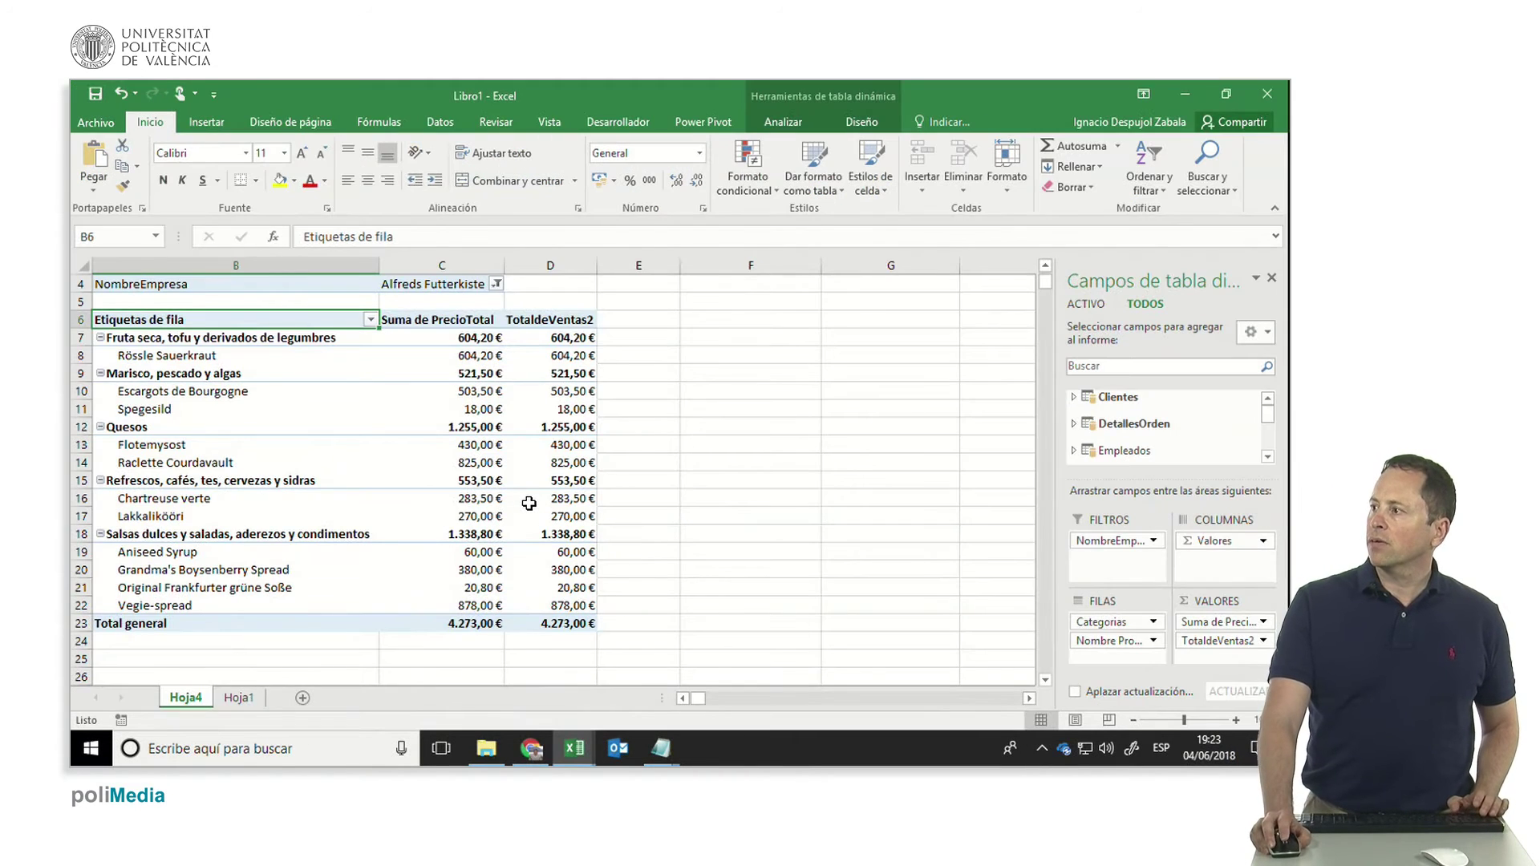
Step: Add TotaldeVentasfiltrado to VALORES, showing 283,50 € for Chartreuse verte only
left_click(1074, 425)
scroll(1166, 441, "down", 5)
scroll(1172, 445, "down", 2)
scroll(1179, 461, "down", 2)
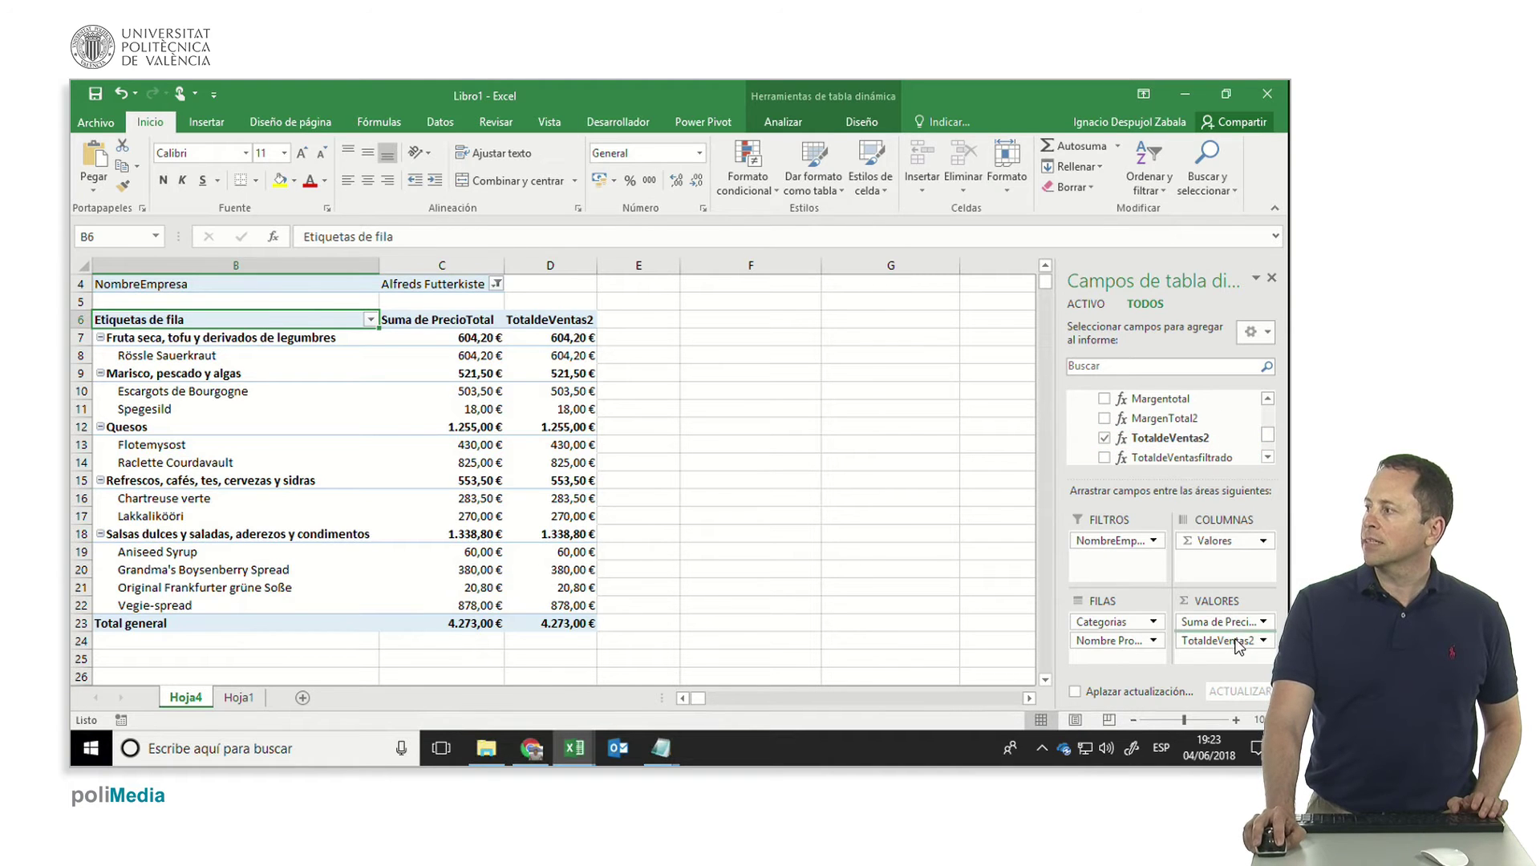
left_click_drag(1181, 457, 1238, 659)
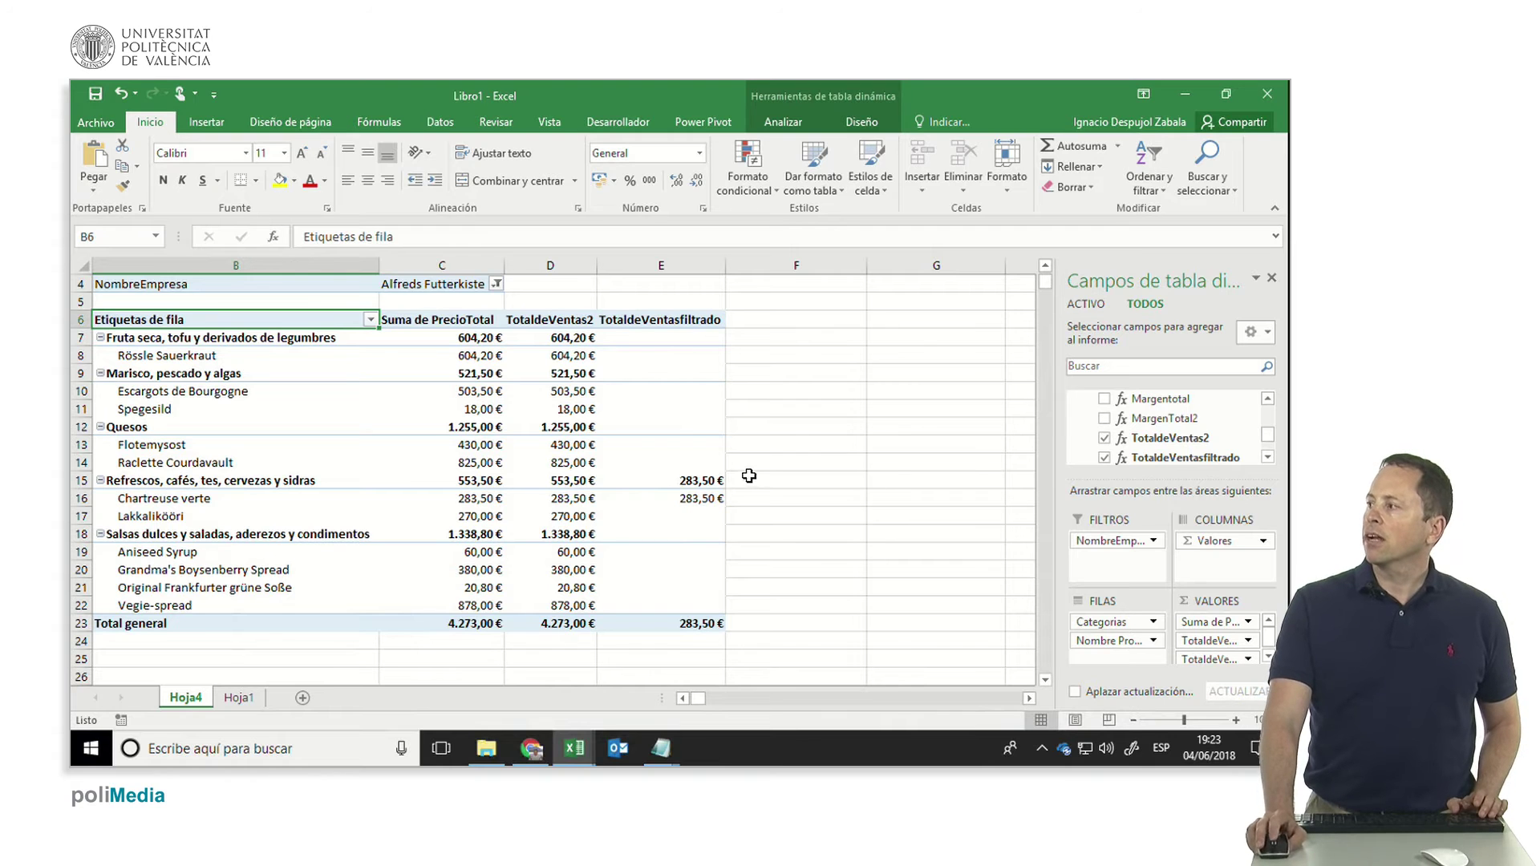
left_click(1268, 399)
left_click(1268, 398)
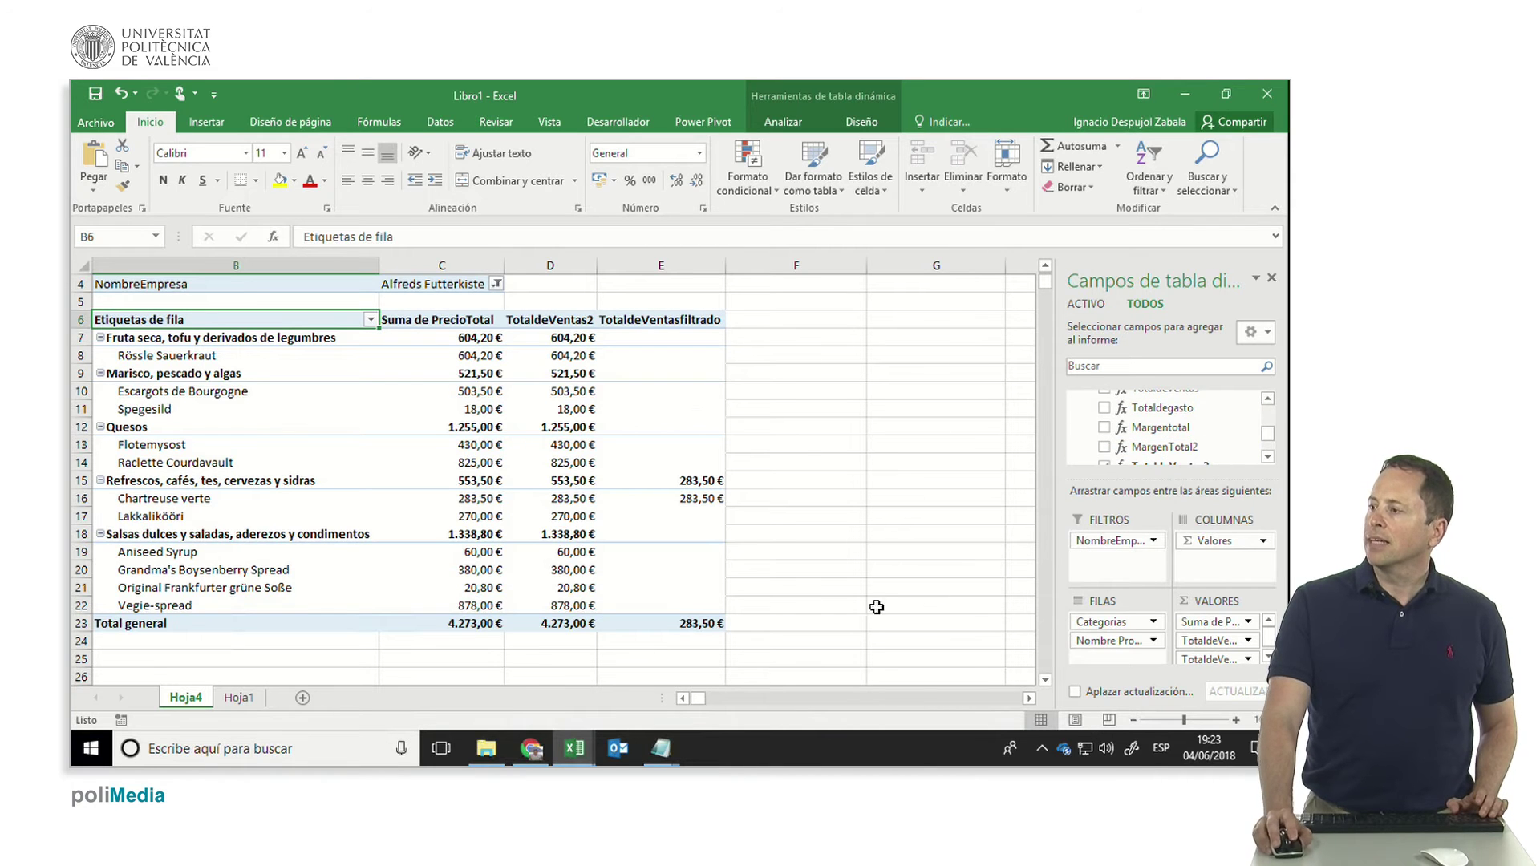
Step: Enable Mostrar medidas implícitas on Power Pivot's Avanzadas tab
key("alt+Tab")
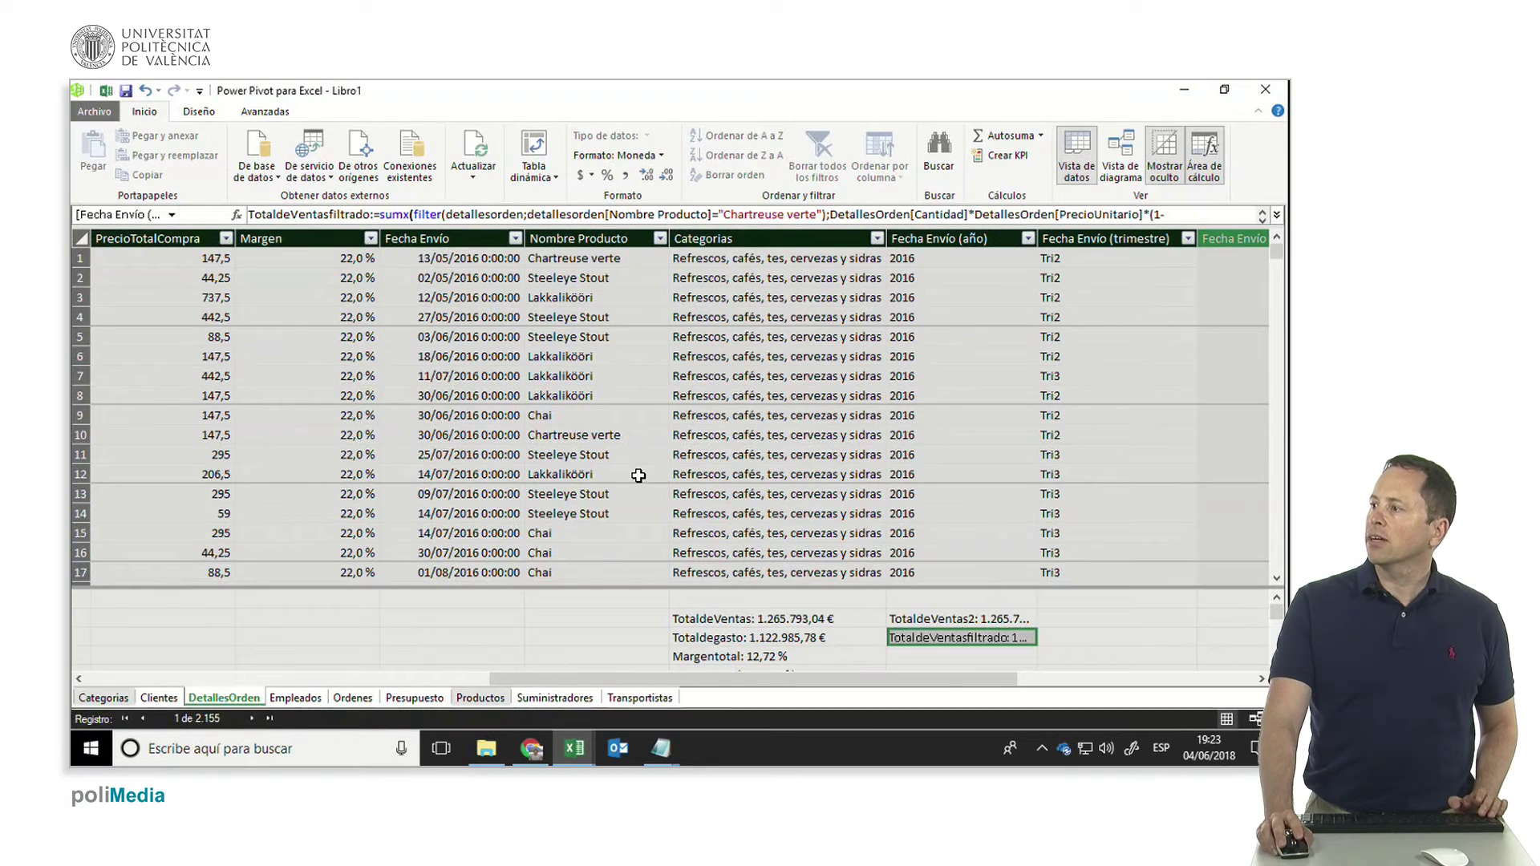
left_click(258, 113)
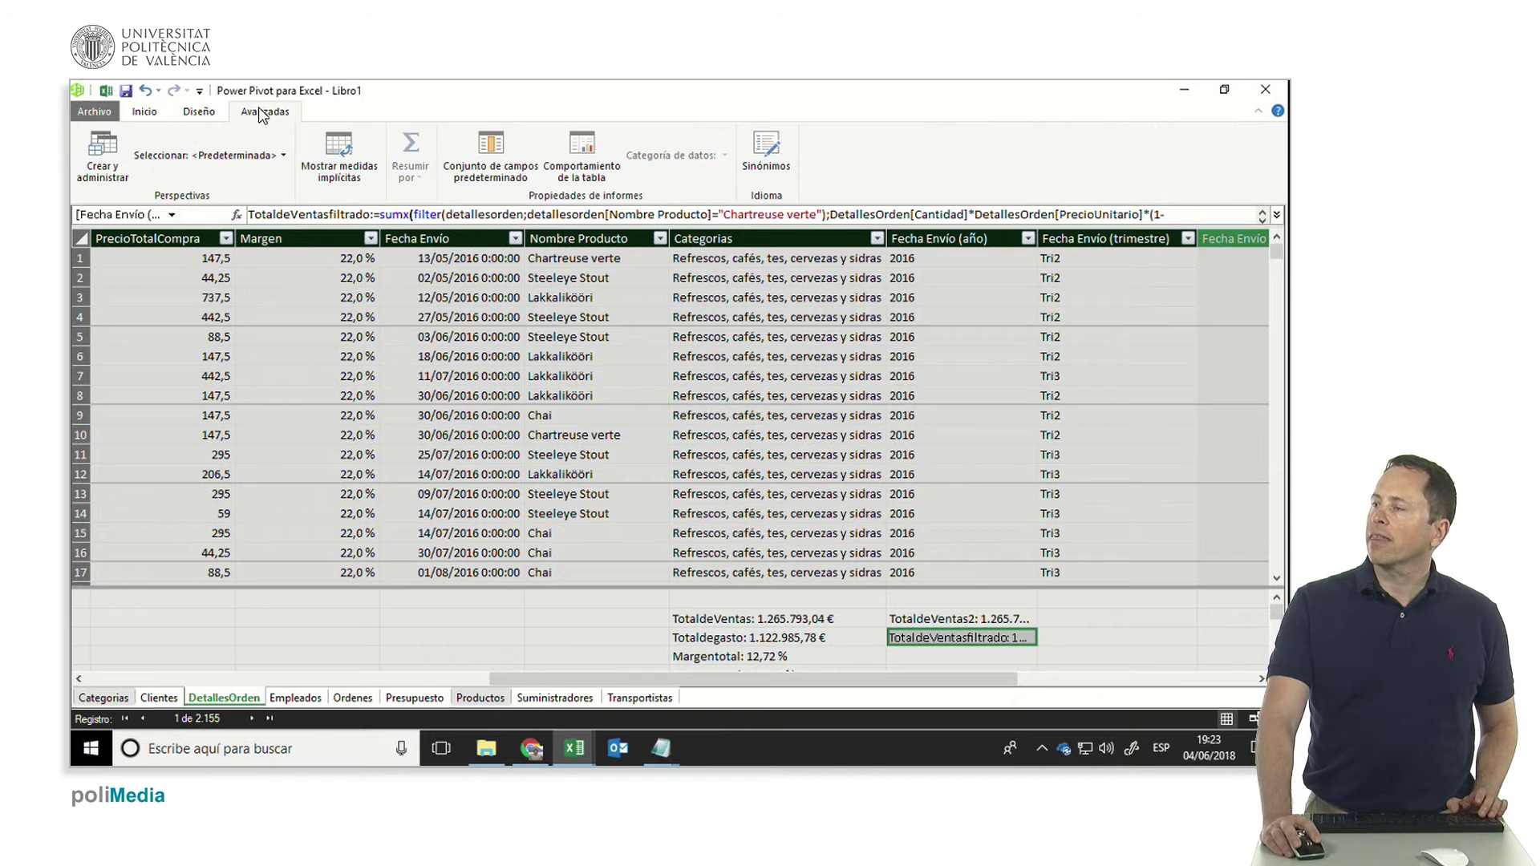
left_click(338, 156)
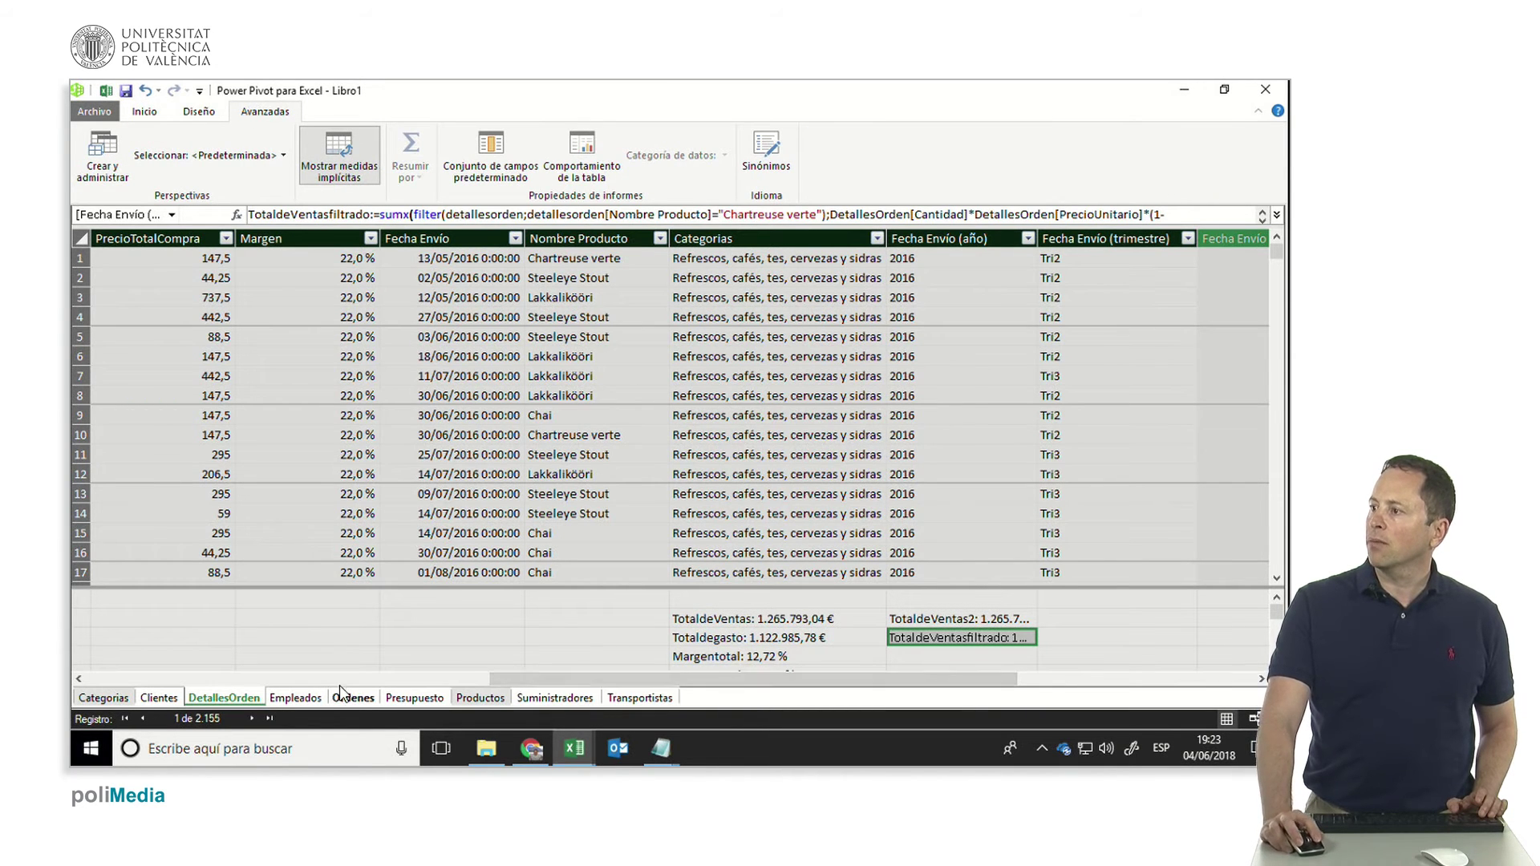
key("alt+Tab")
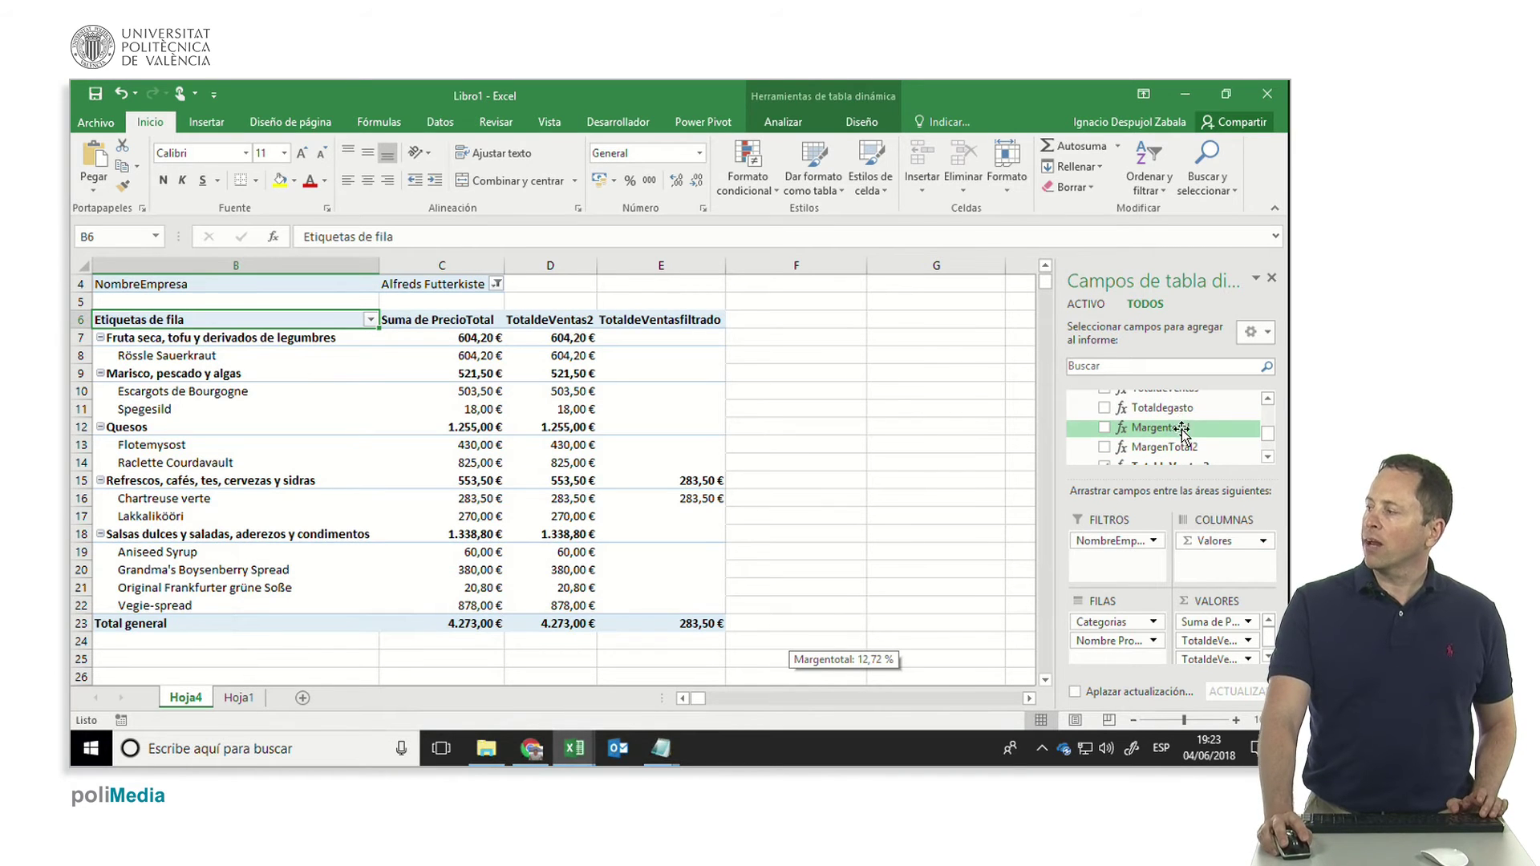
Step: Add ProductoID to VALORES as a Suma de ProductoID column totalling 554
left_click_drag(1181, 433, 1192, 641)
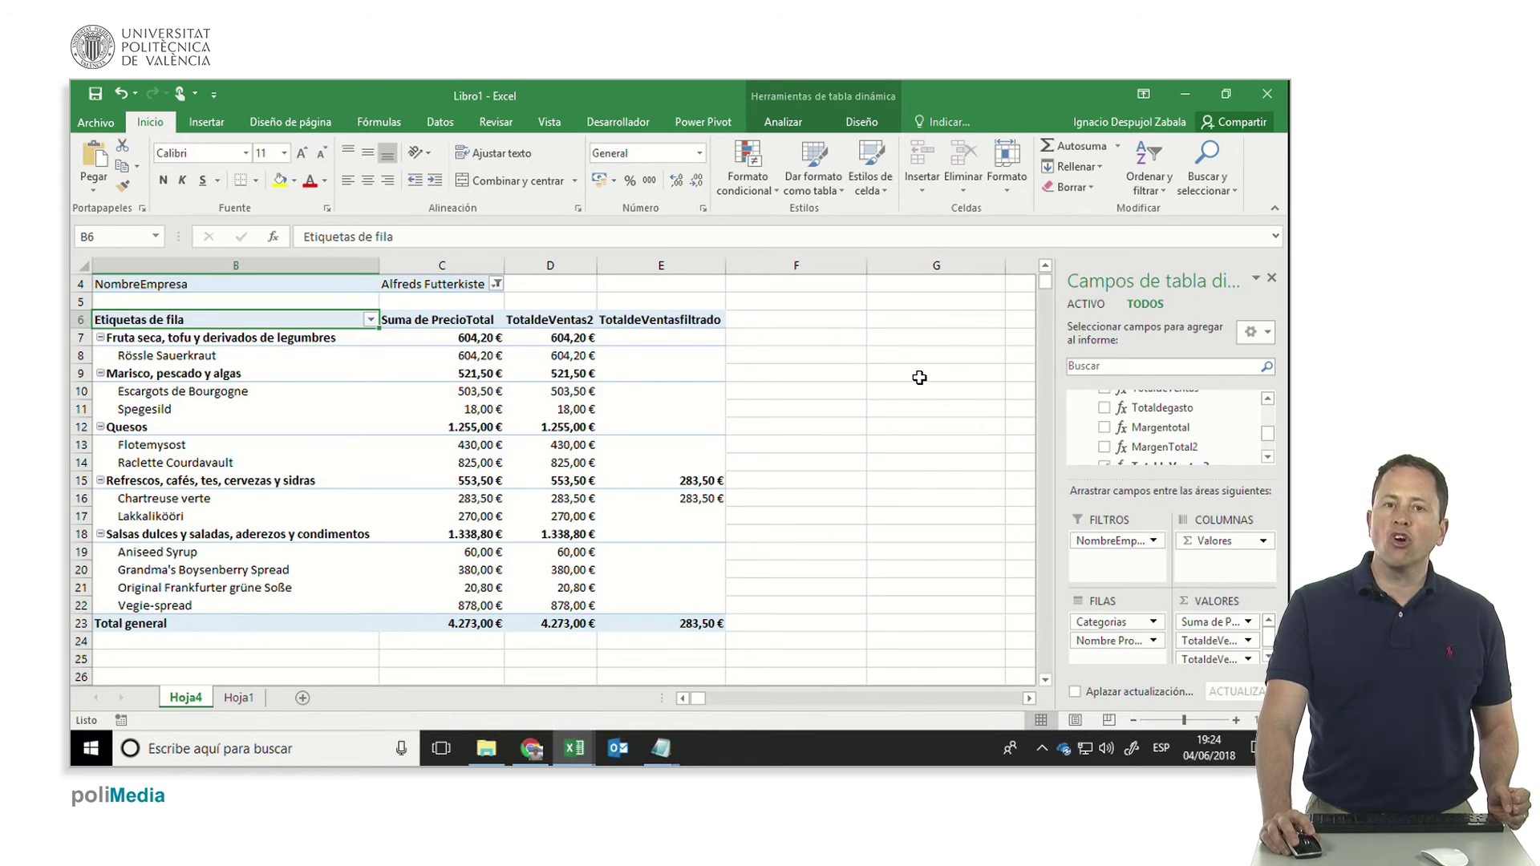
left_click(1267, 456)
left_click(1267, 457)
left_click(1267, 456)
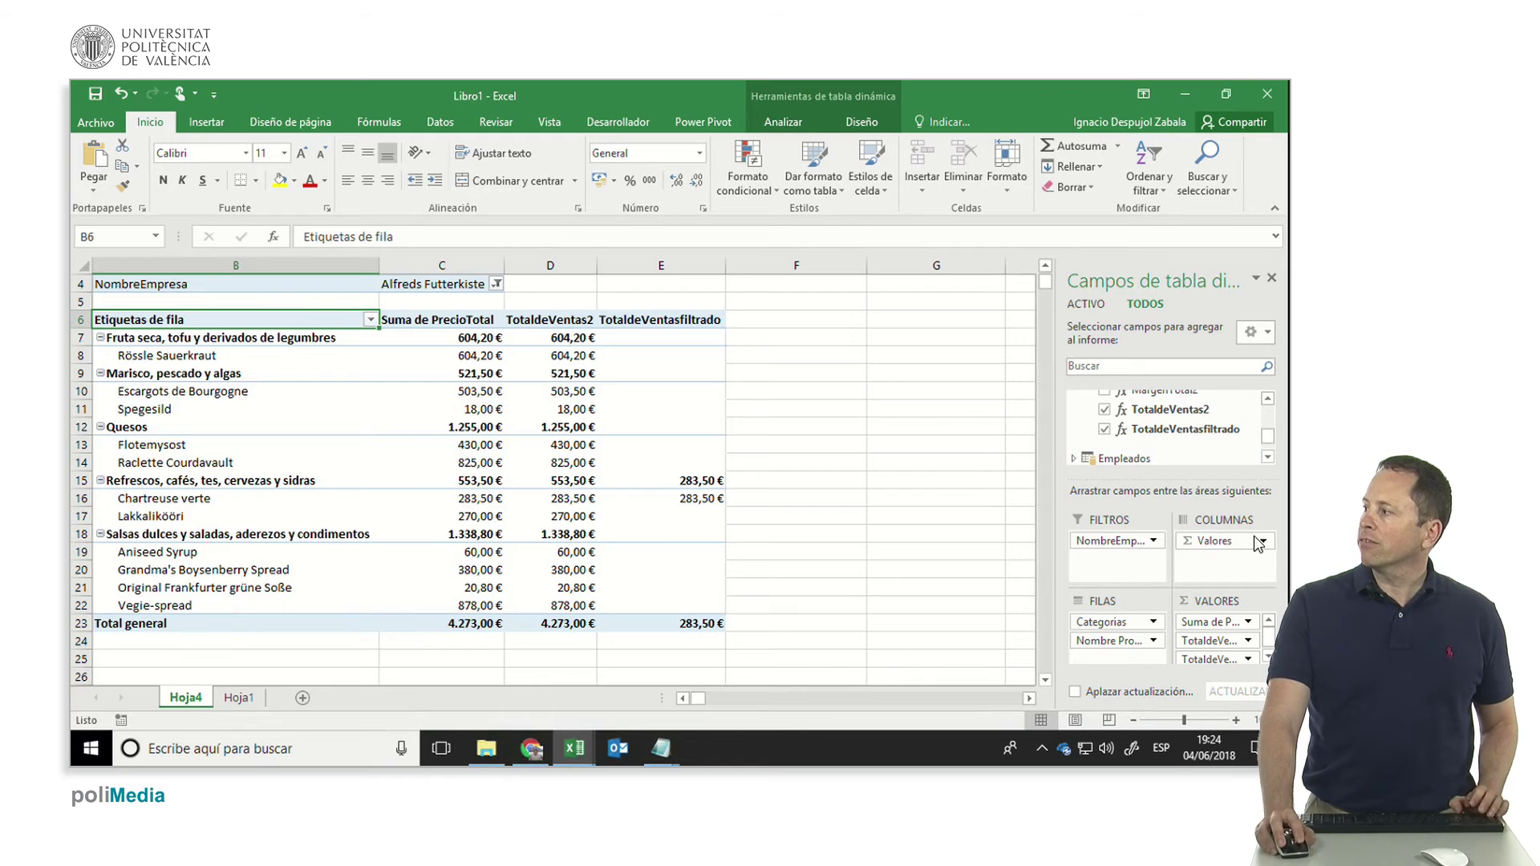
left_click(1267, 399)
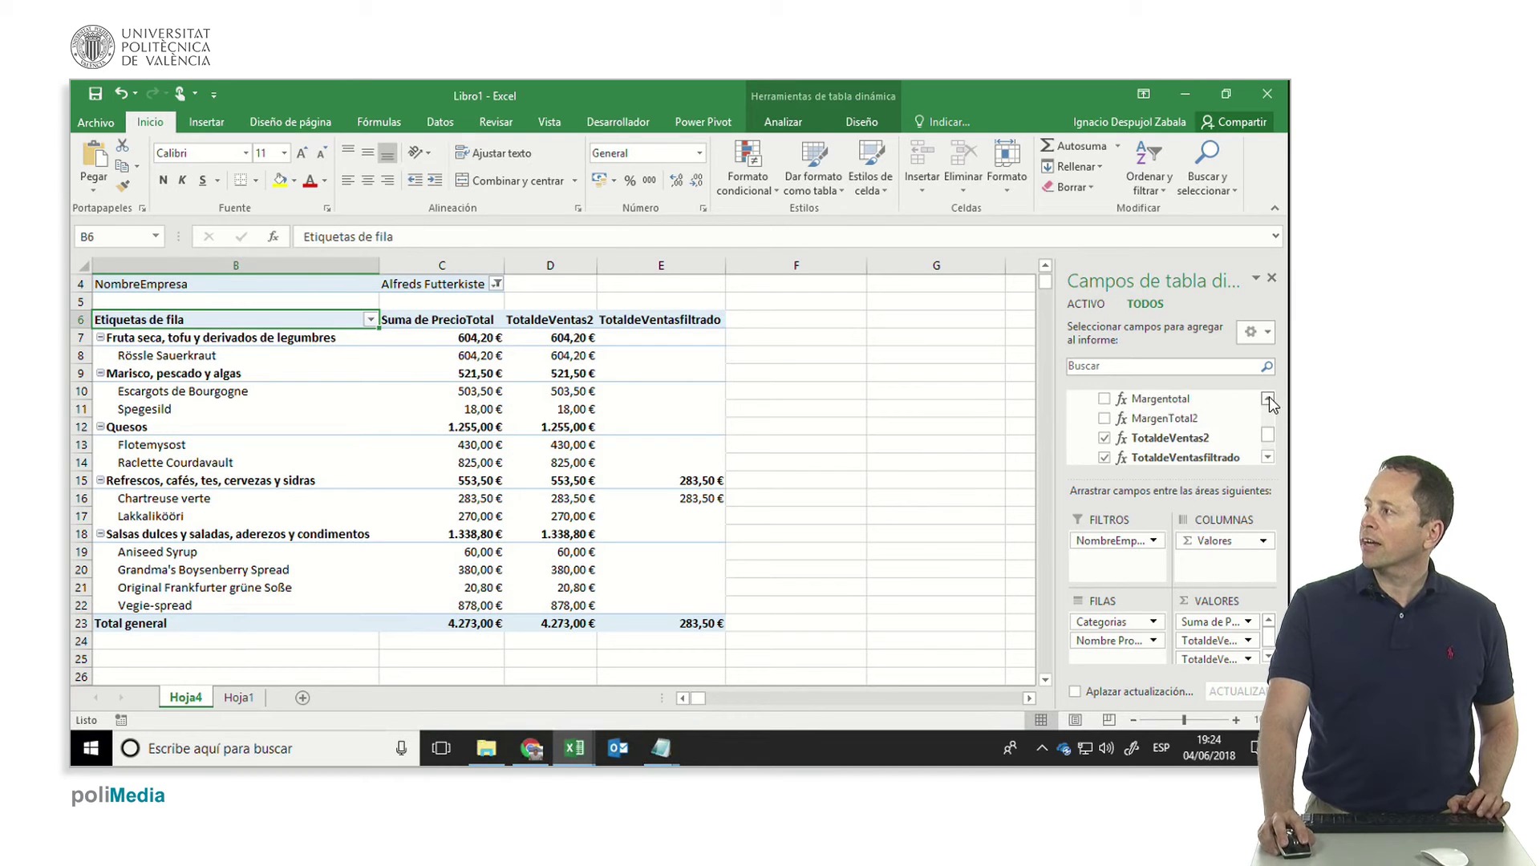
left_click(1267, 398)
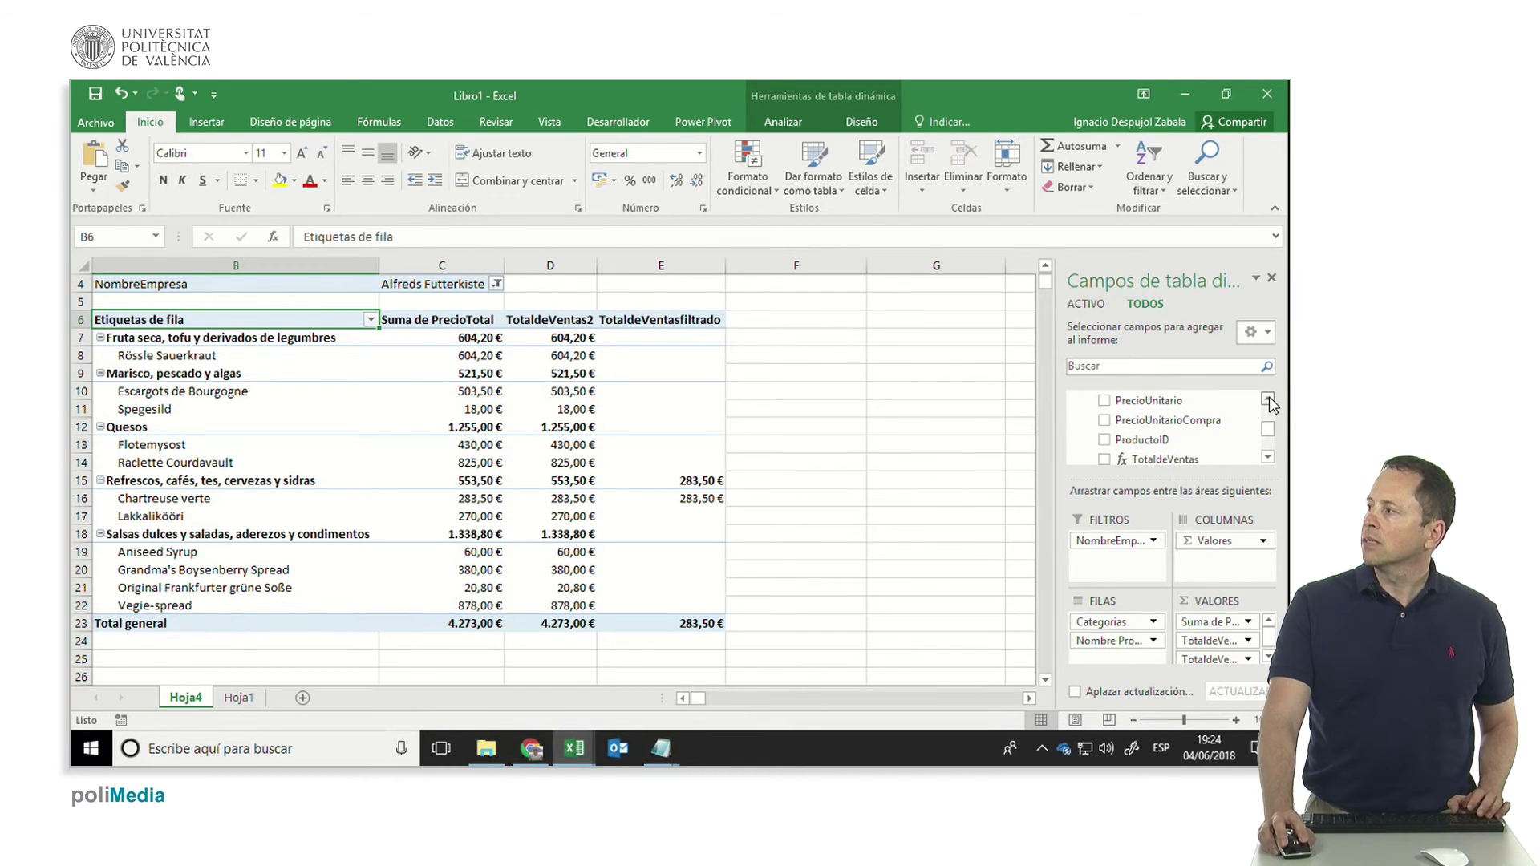
left_click_drag(1146, 443, 1223, 621)
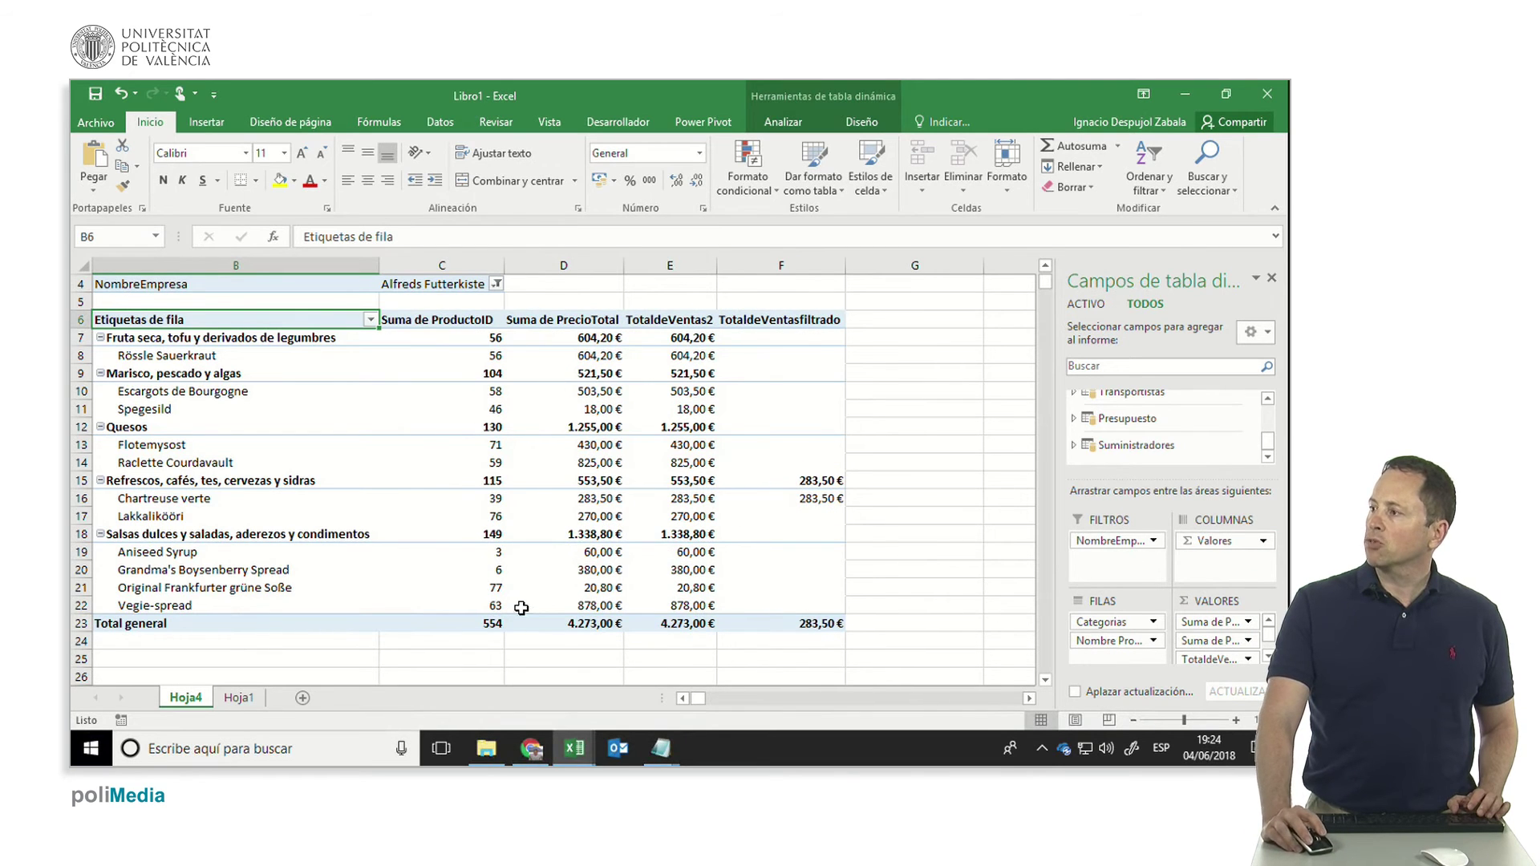
Step: Summarize the ProductoID value field as Recuento distinto, giving a distinct-product total of 11
left_click(1249, 623)
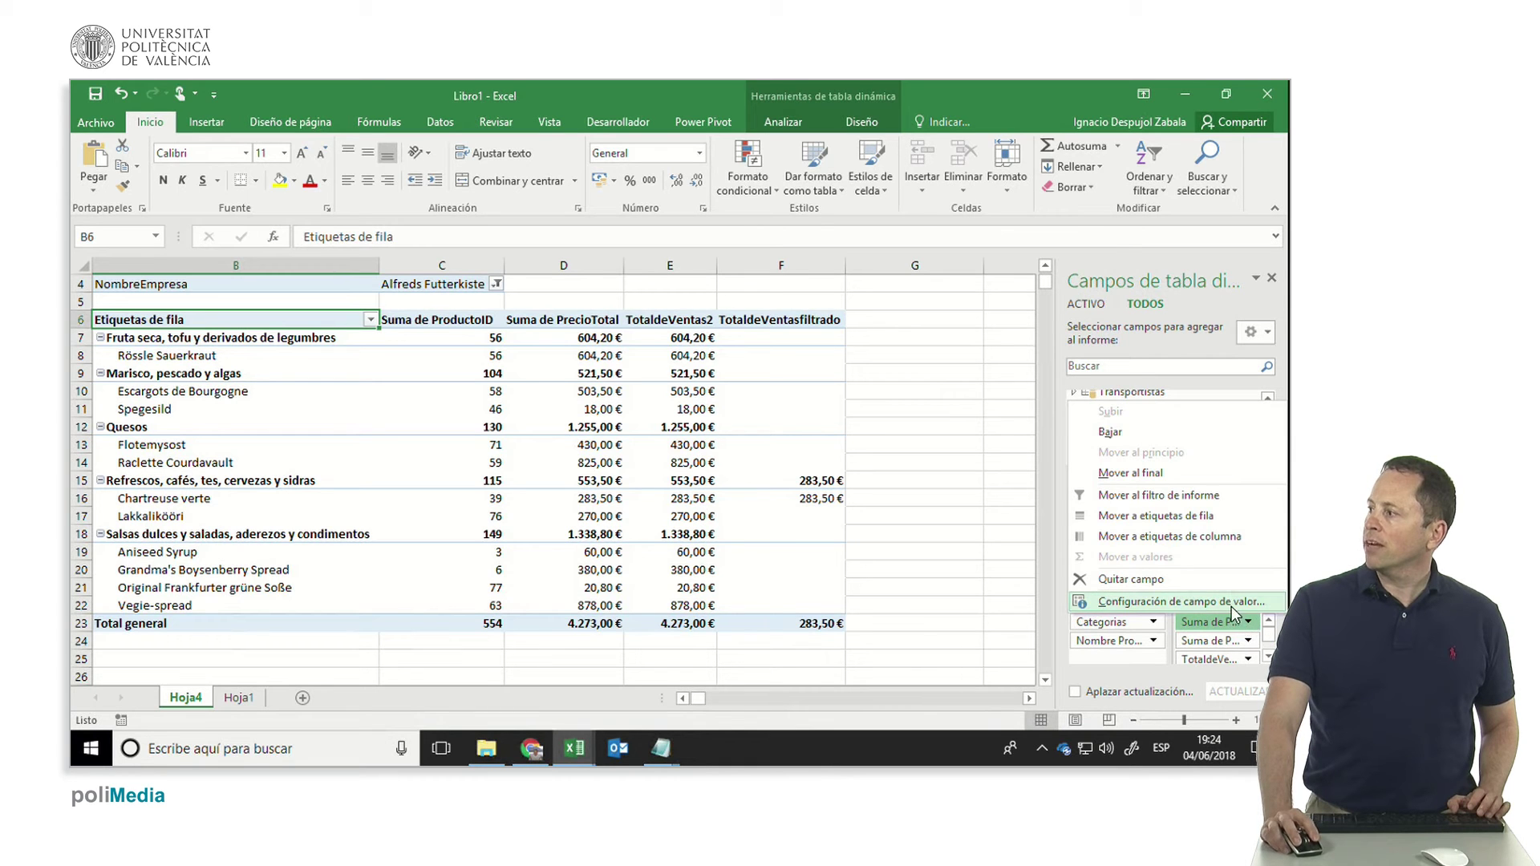
left_click(1231, 603)
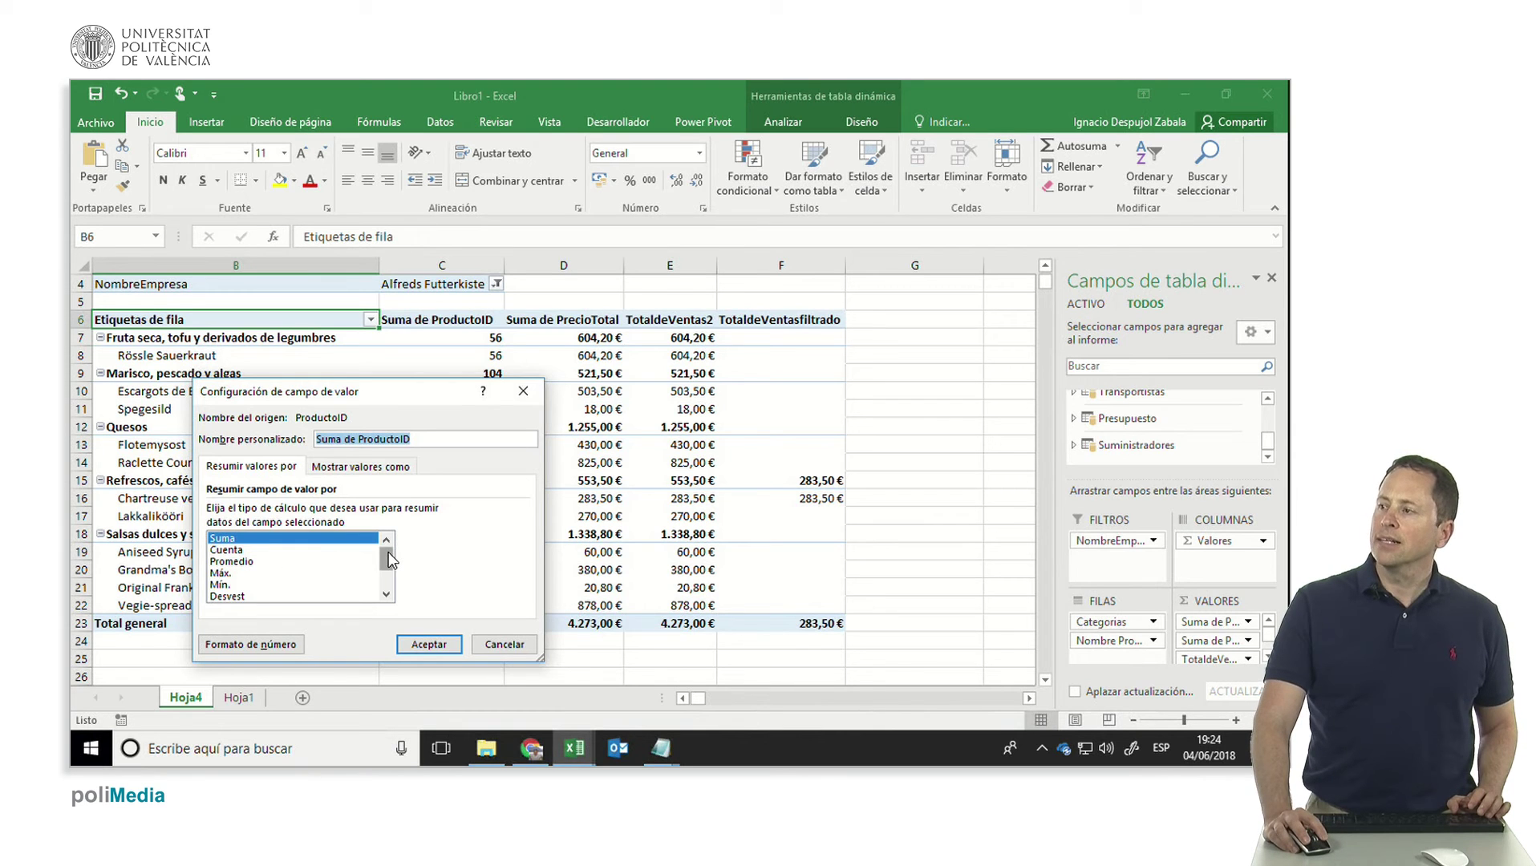
left_click_drag(389, 560, 389, 578)
left_click(285, 598)
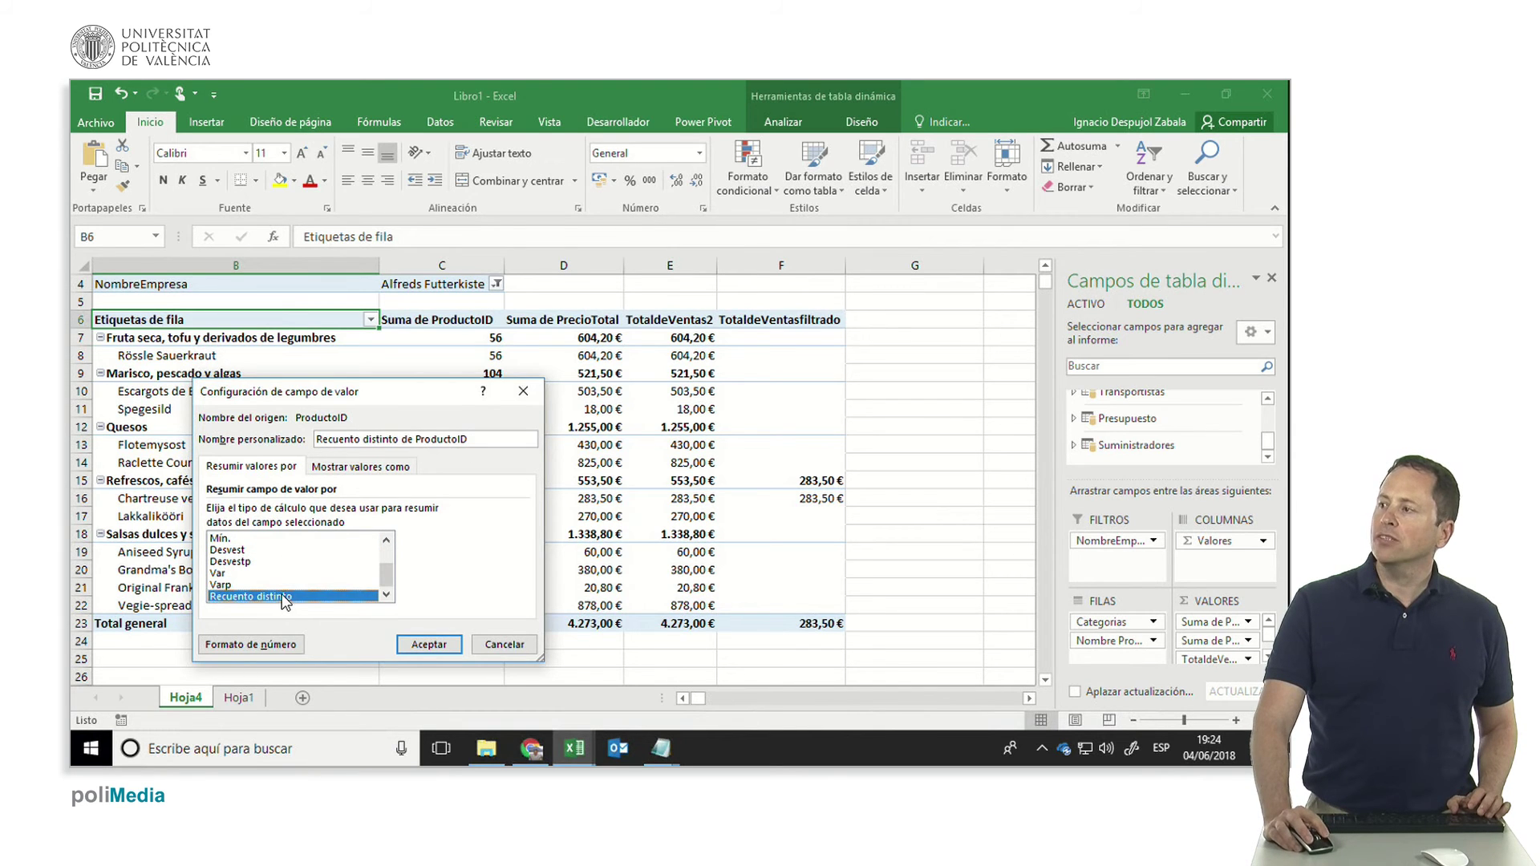
left_click(429, 646)
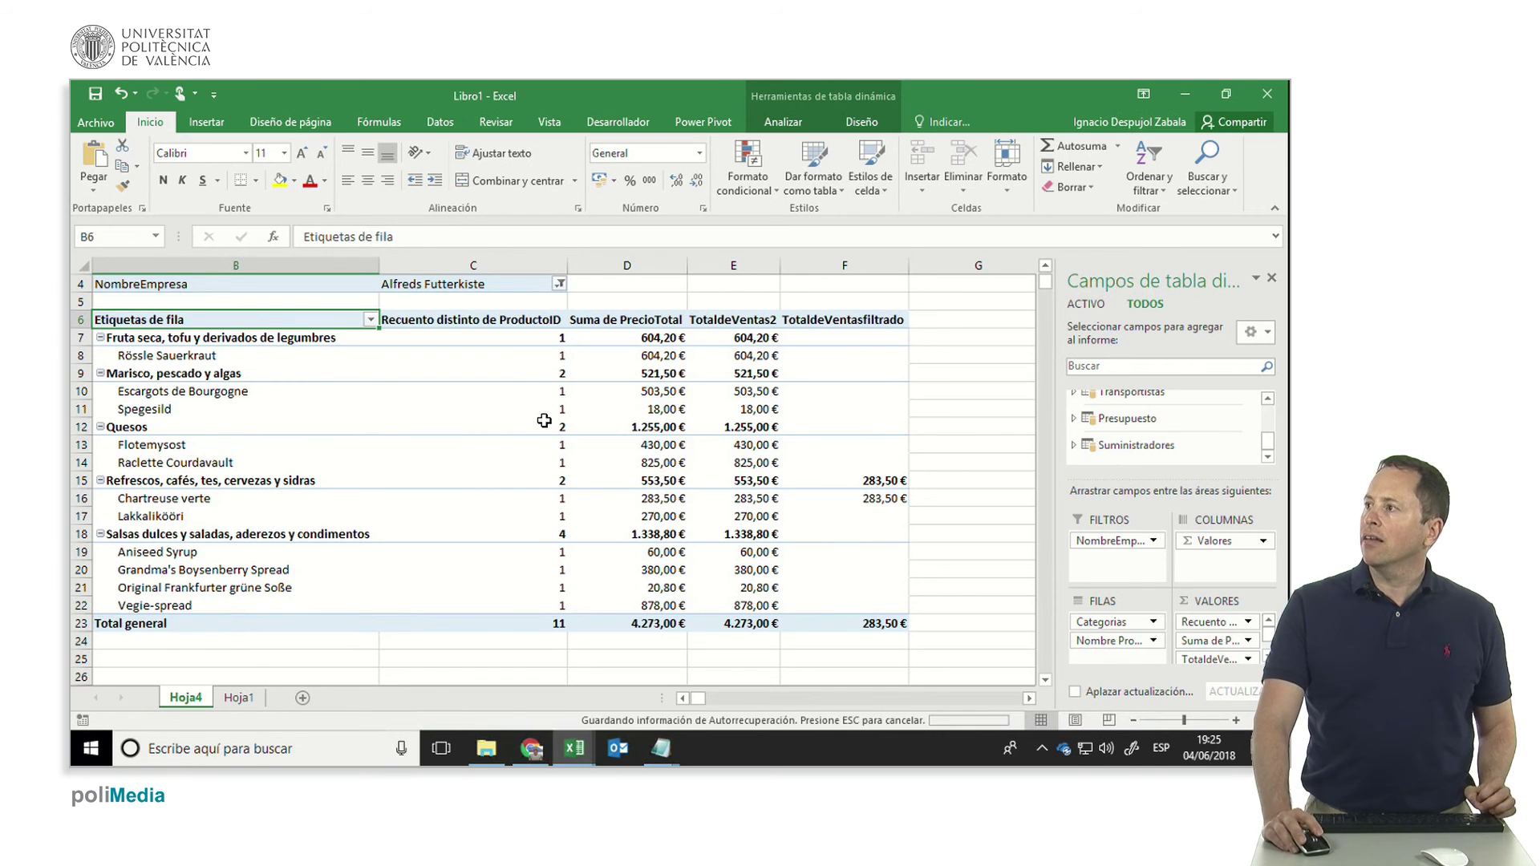
Step: Set the NombreEmpresa filter to All companies, yielding 77 distinct products and 1.265.793,04 € sales
left_click(559, 284)
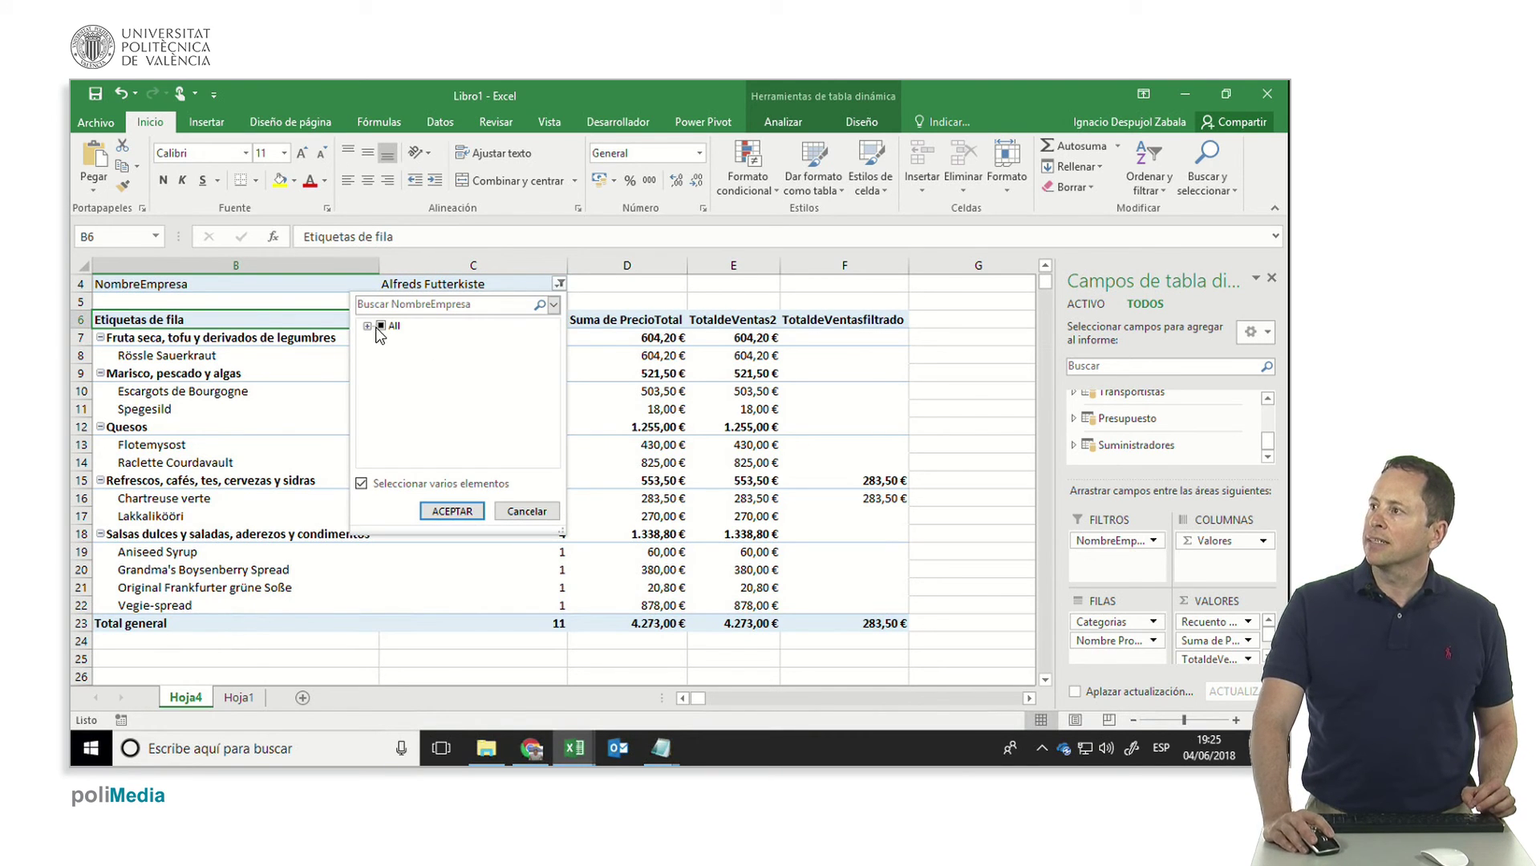
left_click(456, 509)
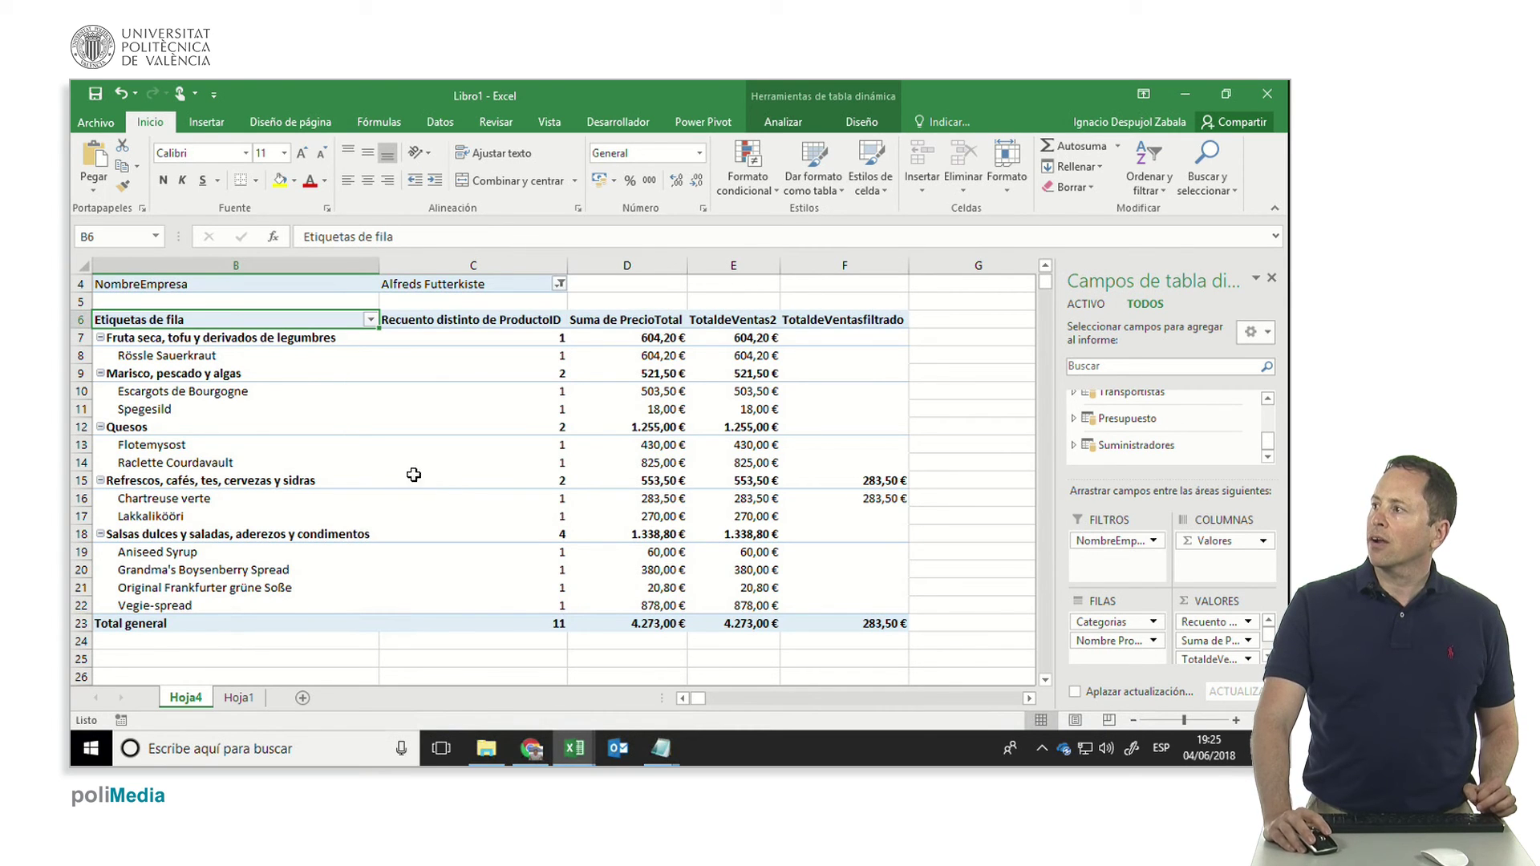
left_click(559, 284)
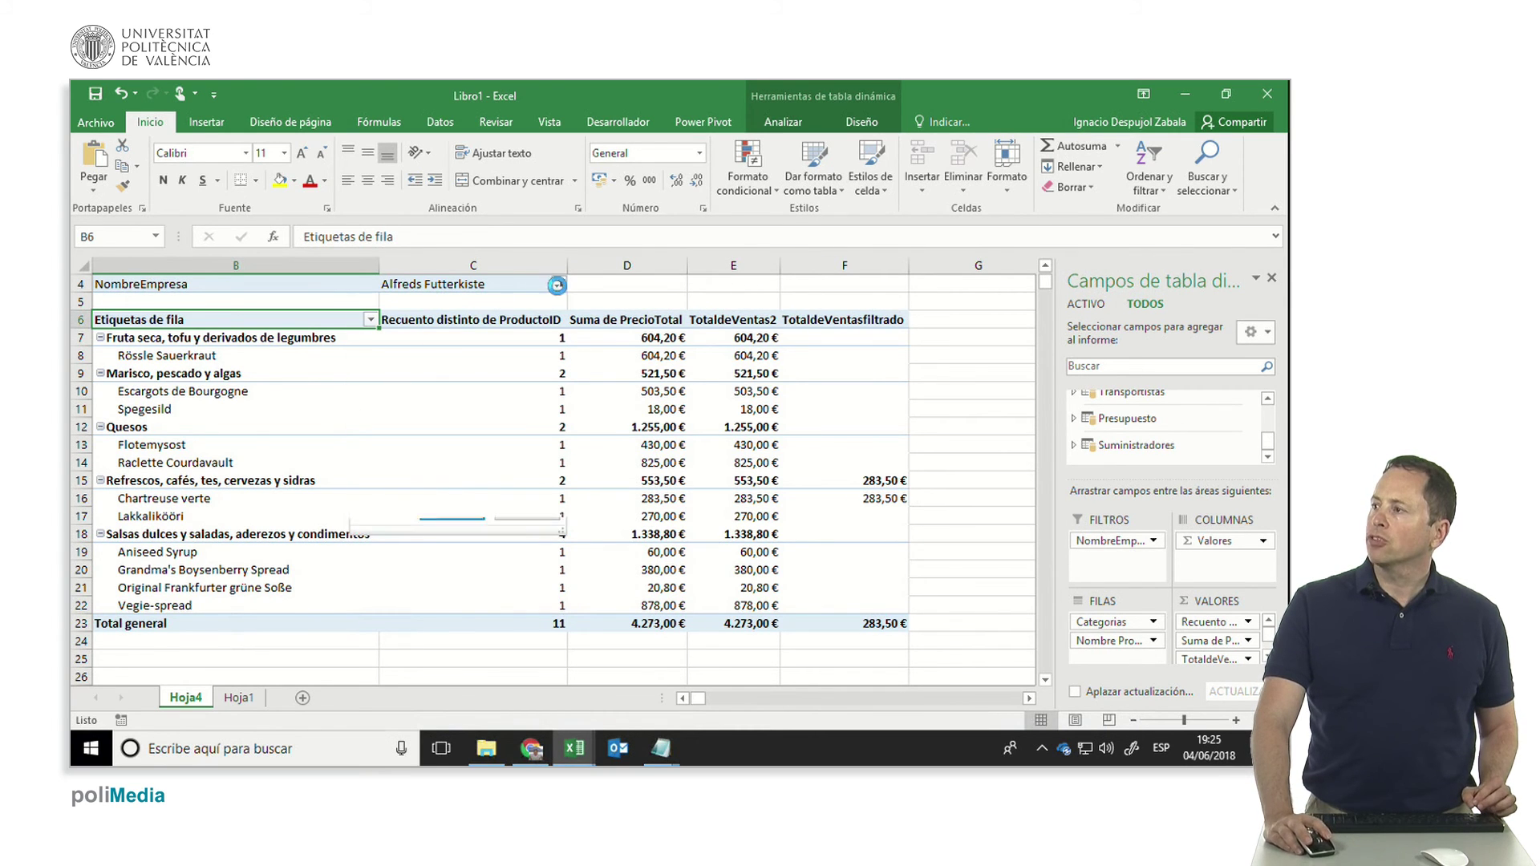
left_click(367, 327)
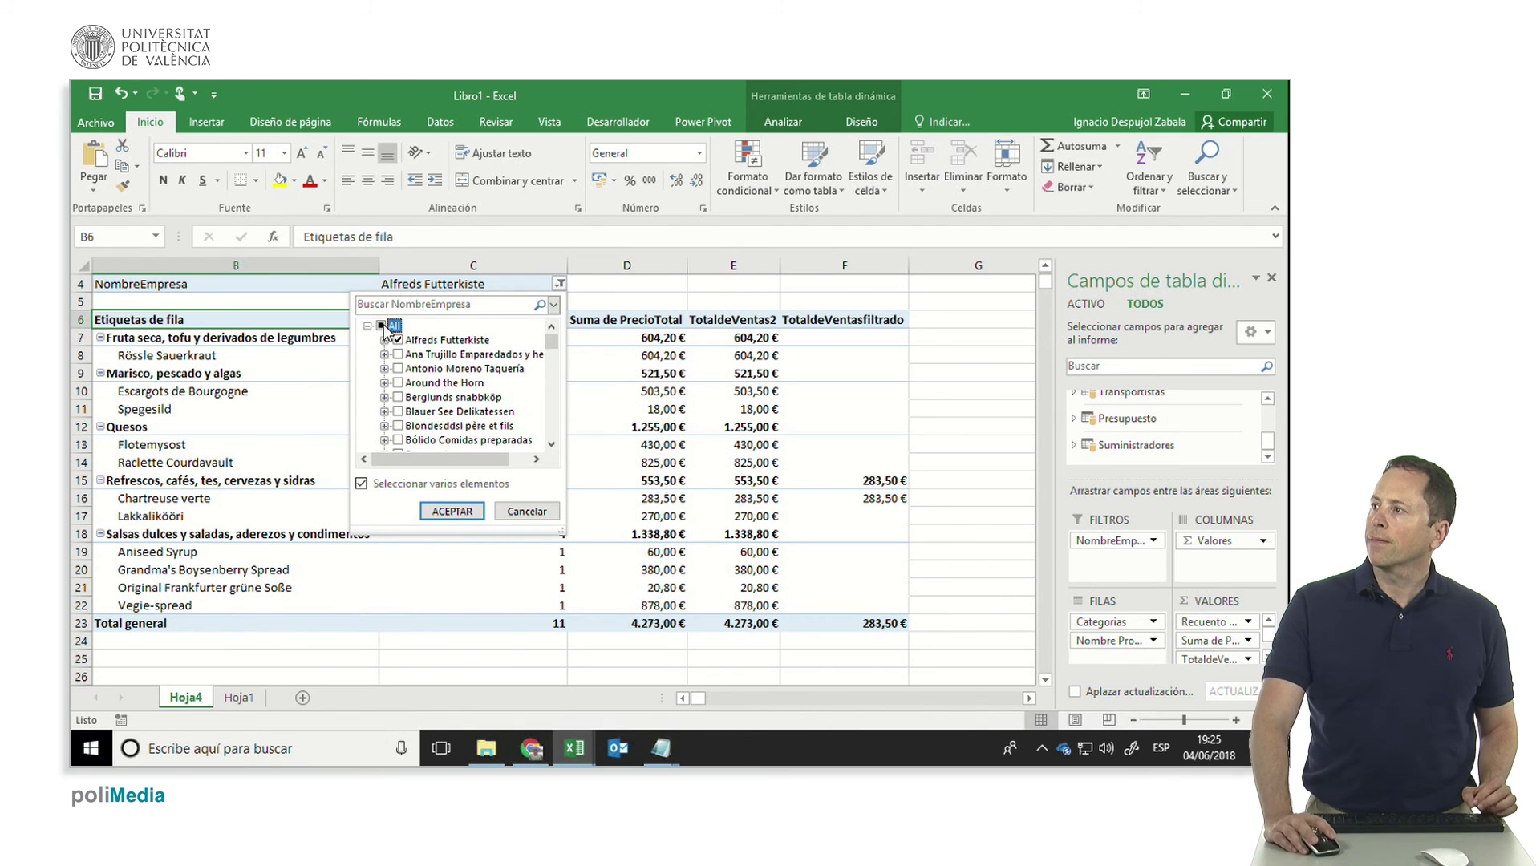
left_click(443, 511)
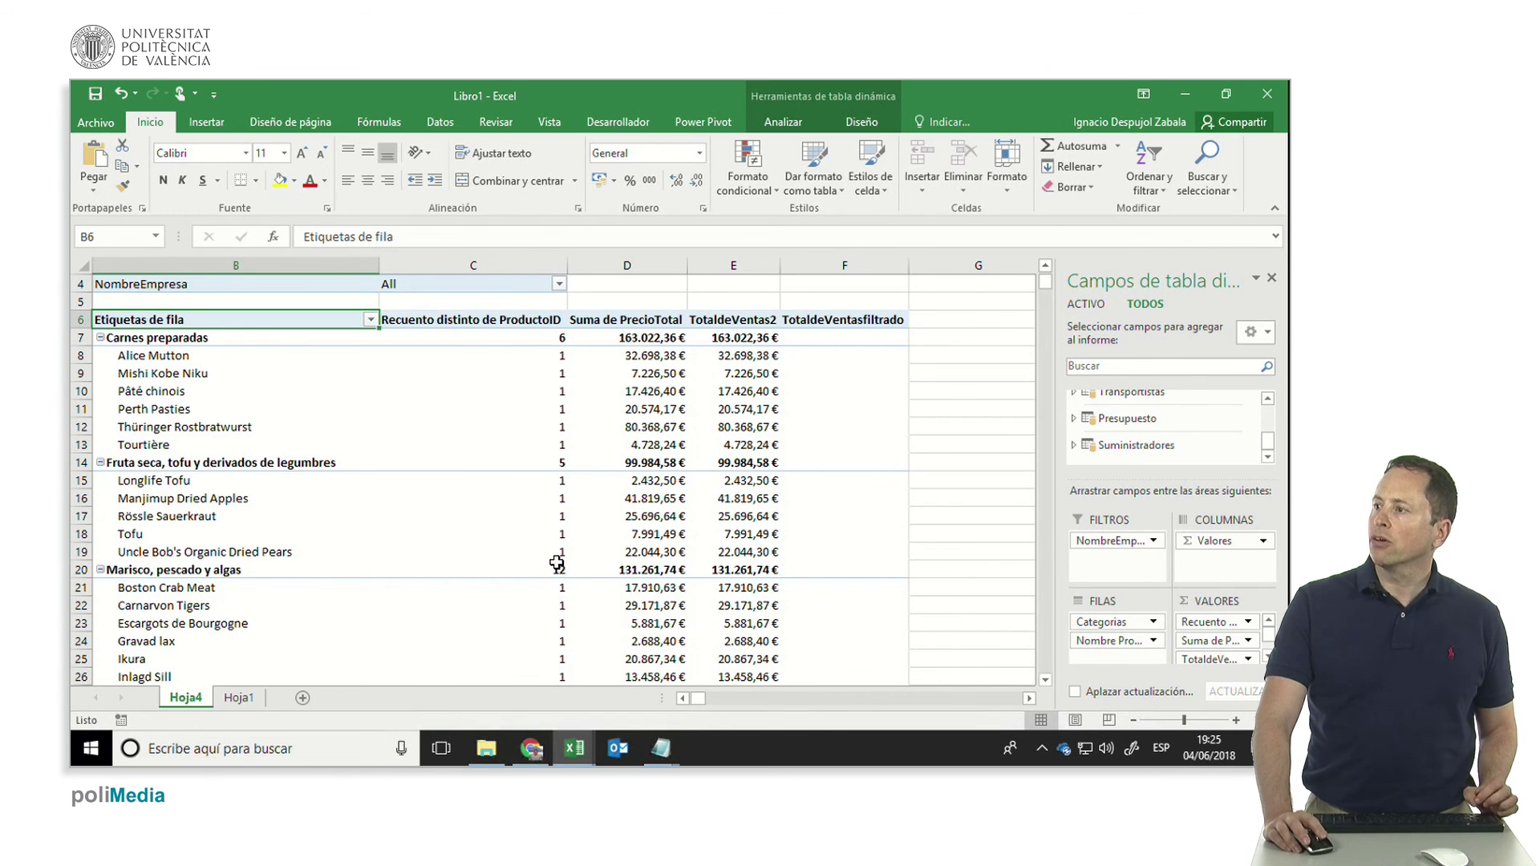
scroll(568, 551, "down", 1)
scroll(561, 561, "down", 2)
scroll(553, 585, "down", 1)
scroll(548, 602, "down", 2)
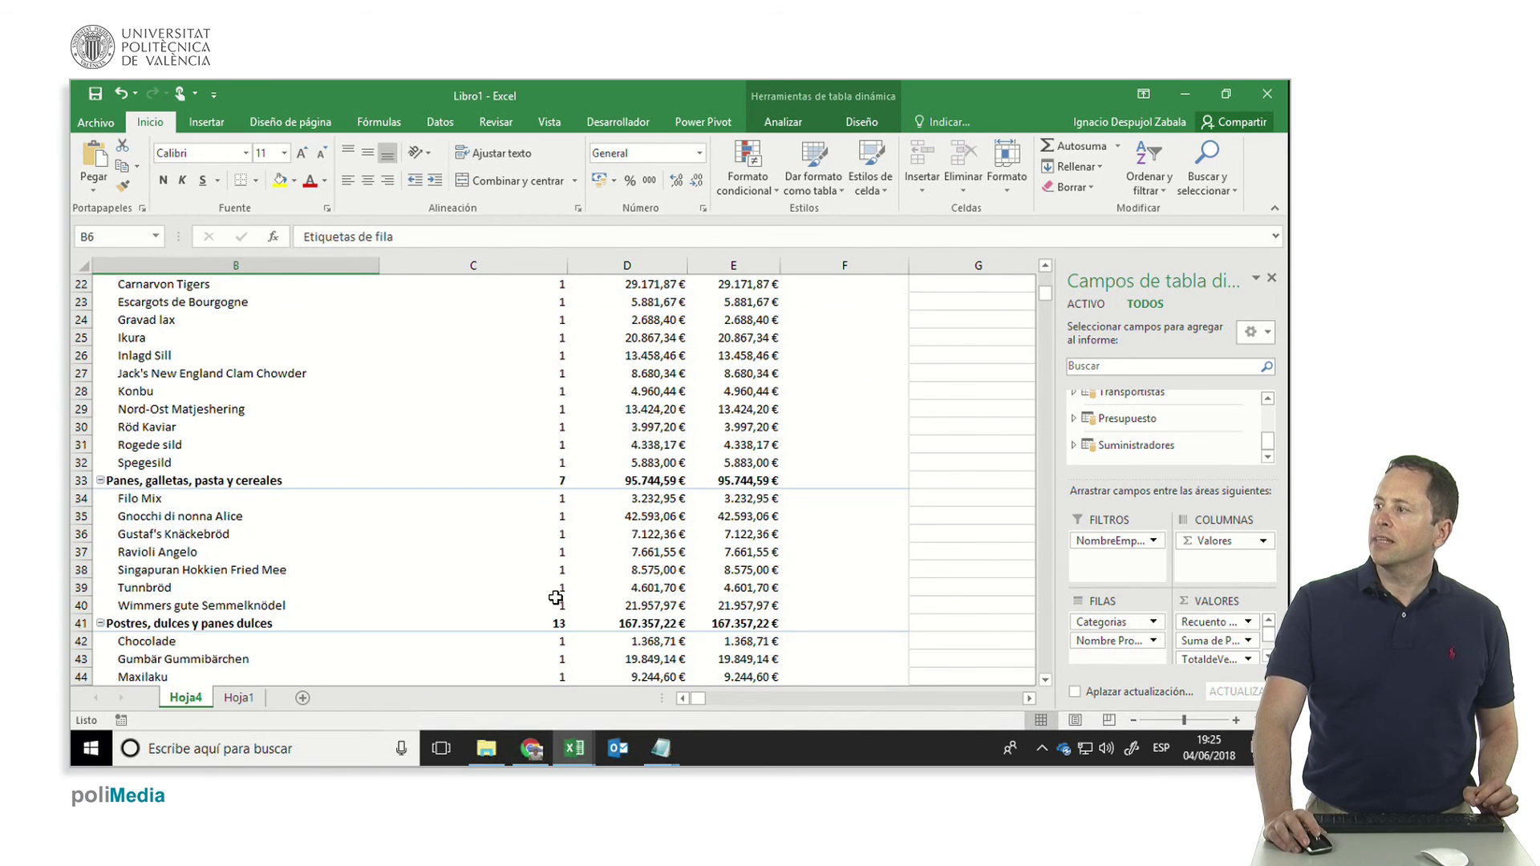
scroll(558, 595, "down", 2)
scroll(550, 529, "down", 3)
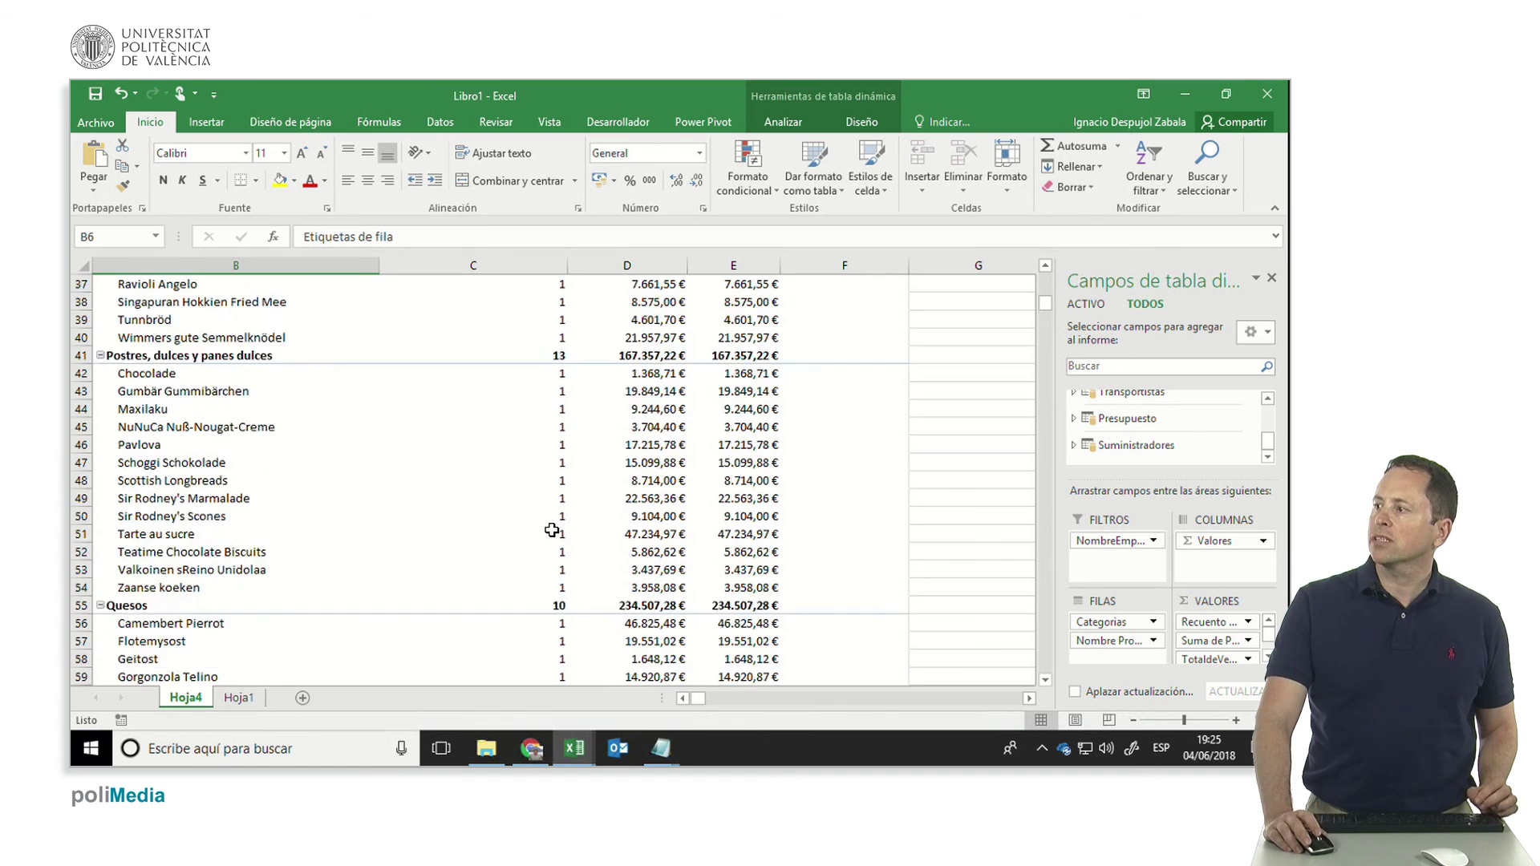
scroll(553, 540, "down", 1)
scroll(558, 550, "down", 4)
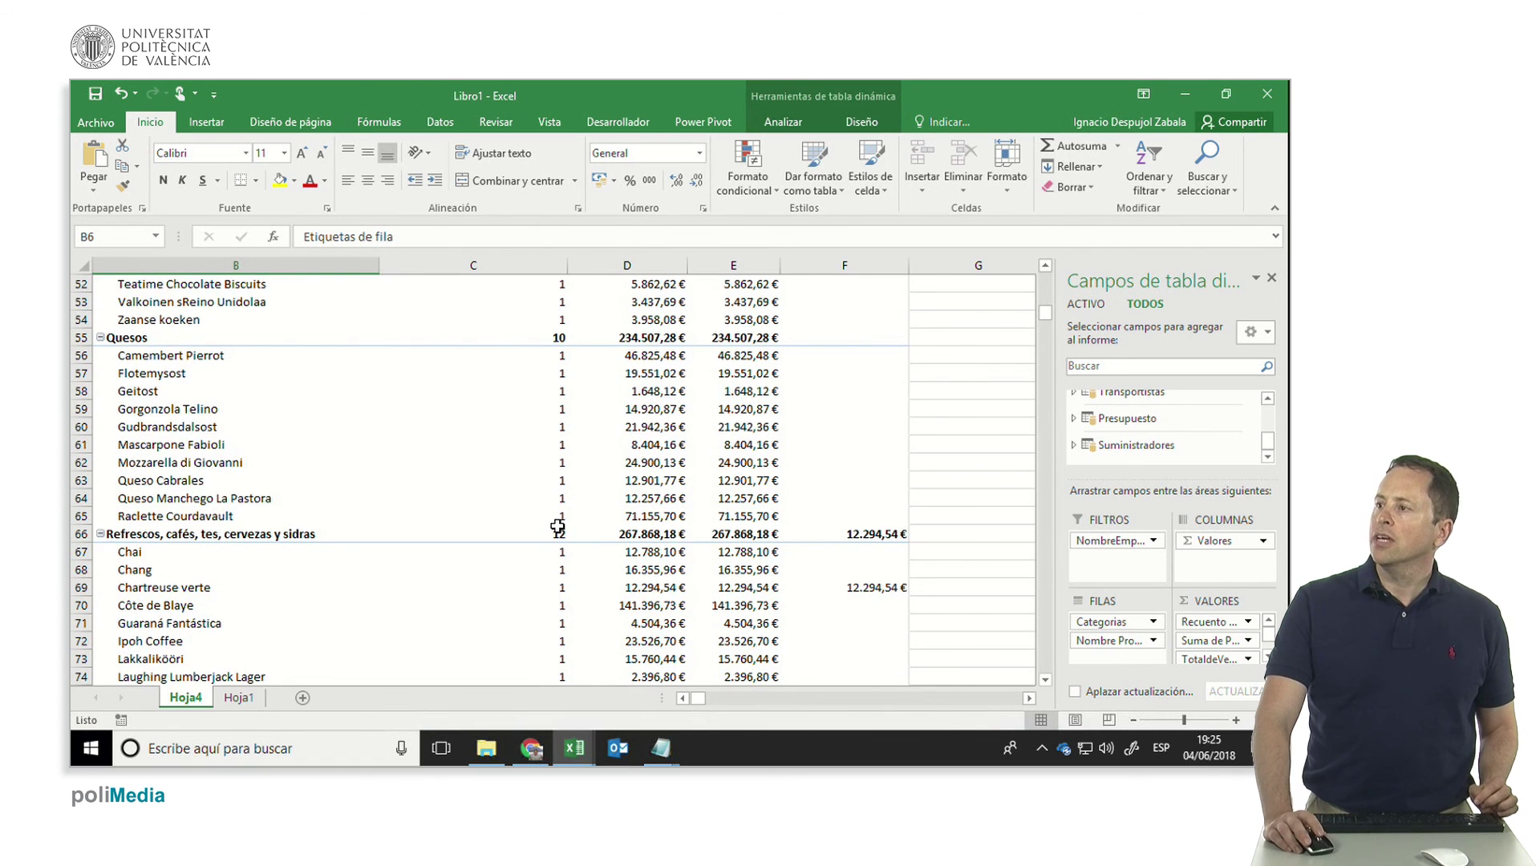
scroll(557, 545, "down", 2)
scroll(560, 533, "down", 2)
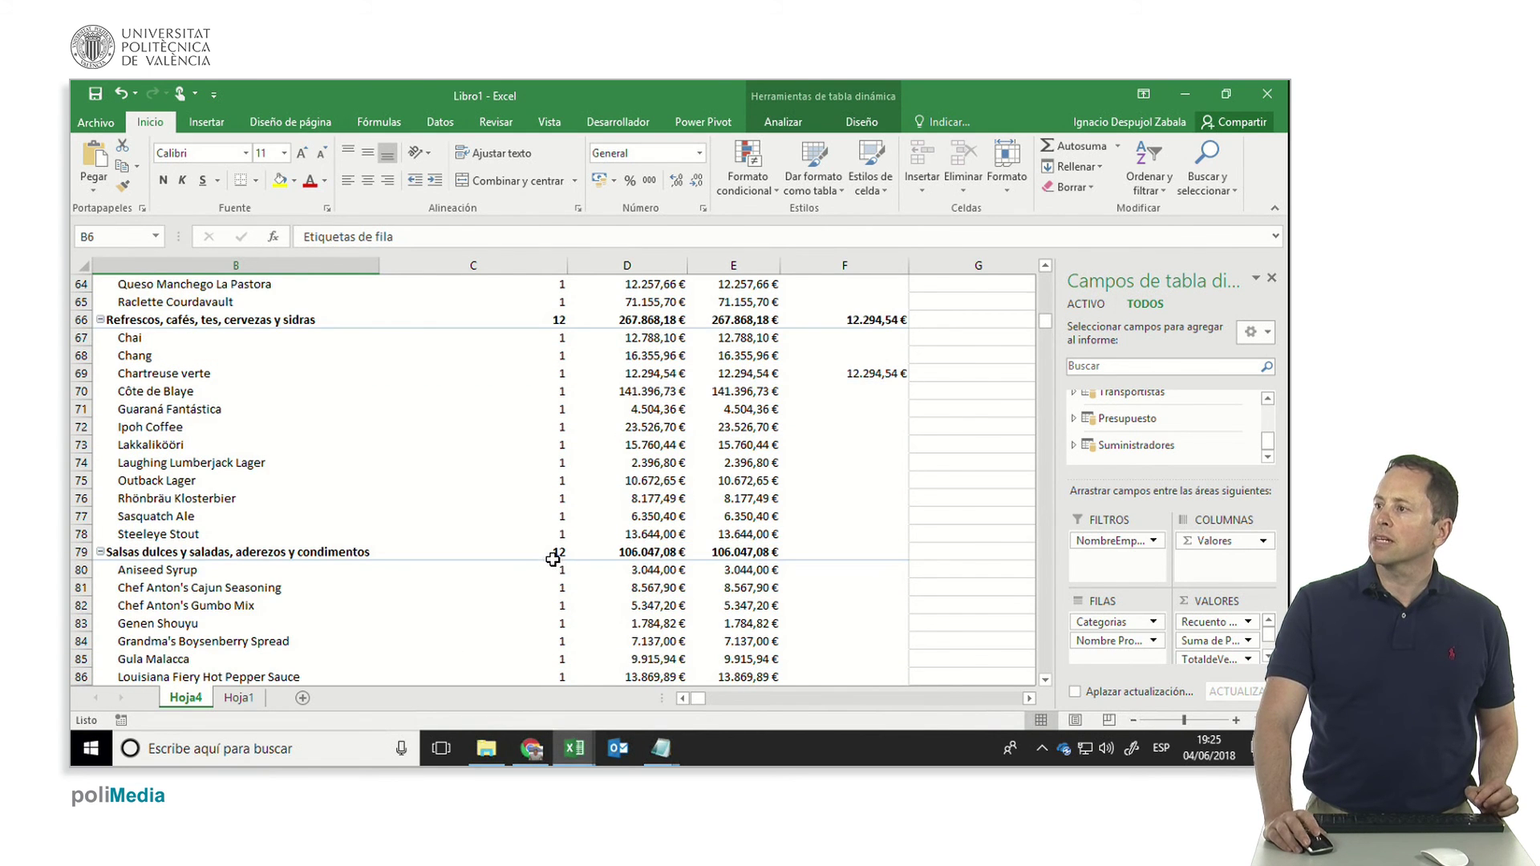
scroll(552, 559, "down", 5)
scroll(553, 559, "down", 1)
scroll(555, 560, "up", 2)
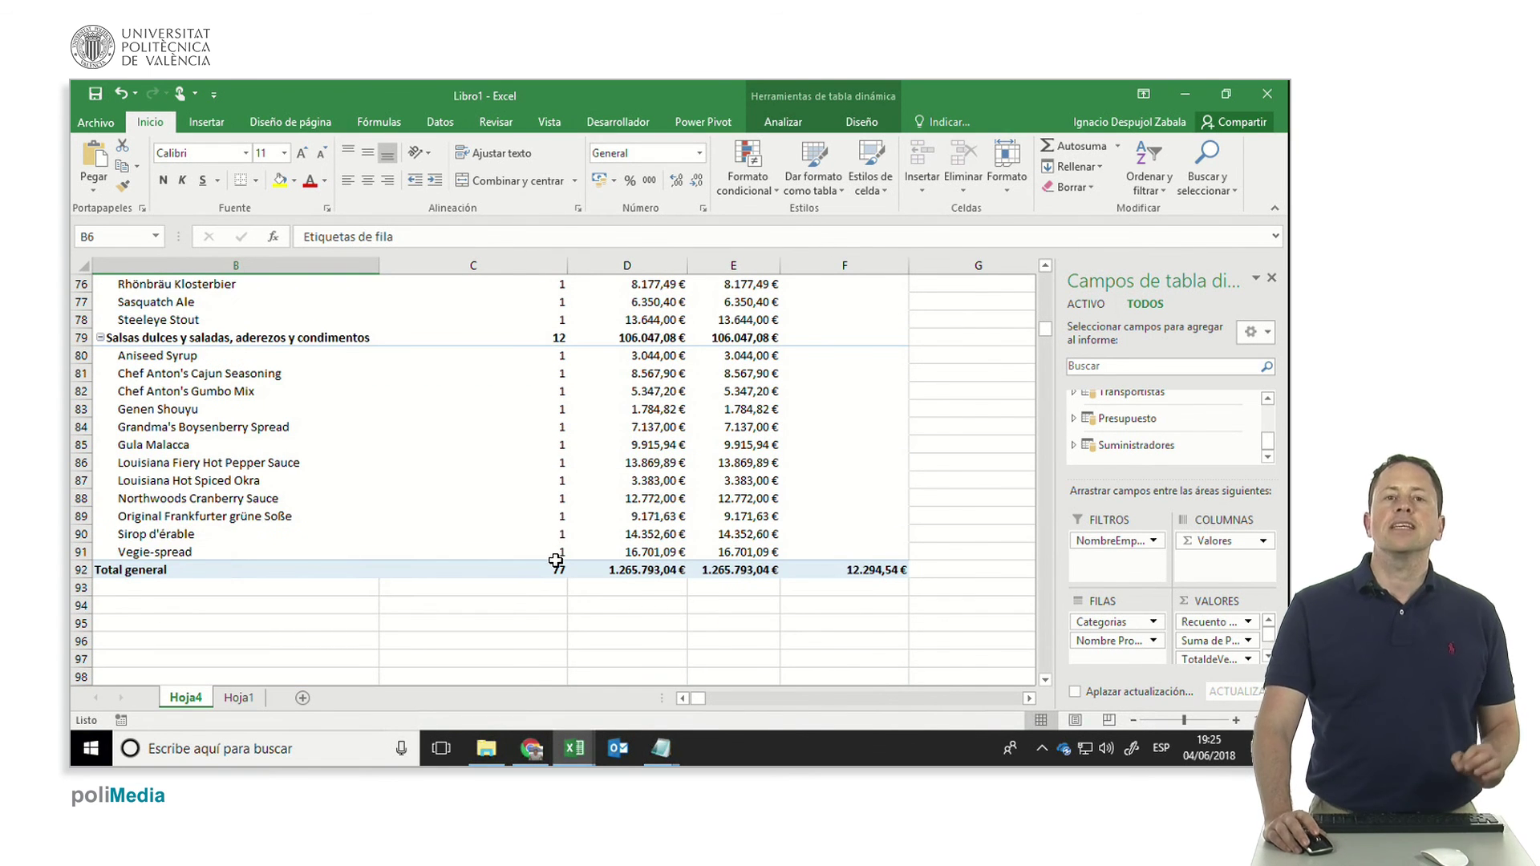
Step: Change ProductoID to a Cuenta summary, totalling 2155 rows with 404 for beverages
left_click(1206, 622)
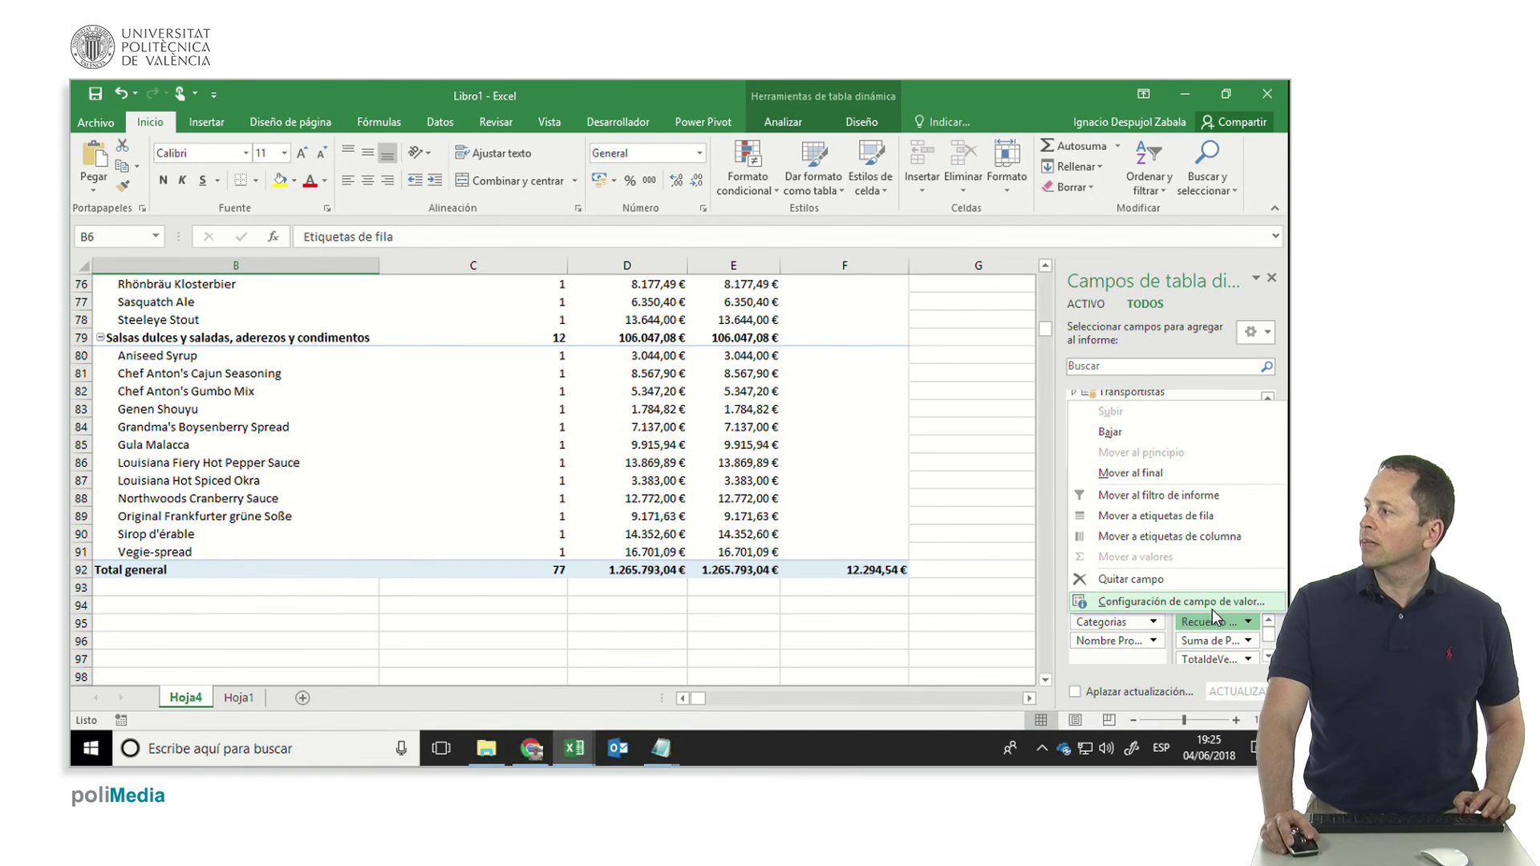
left_click(1212, 606)
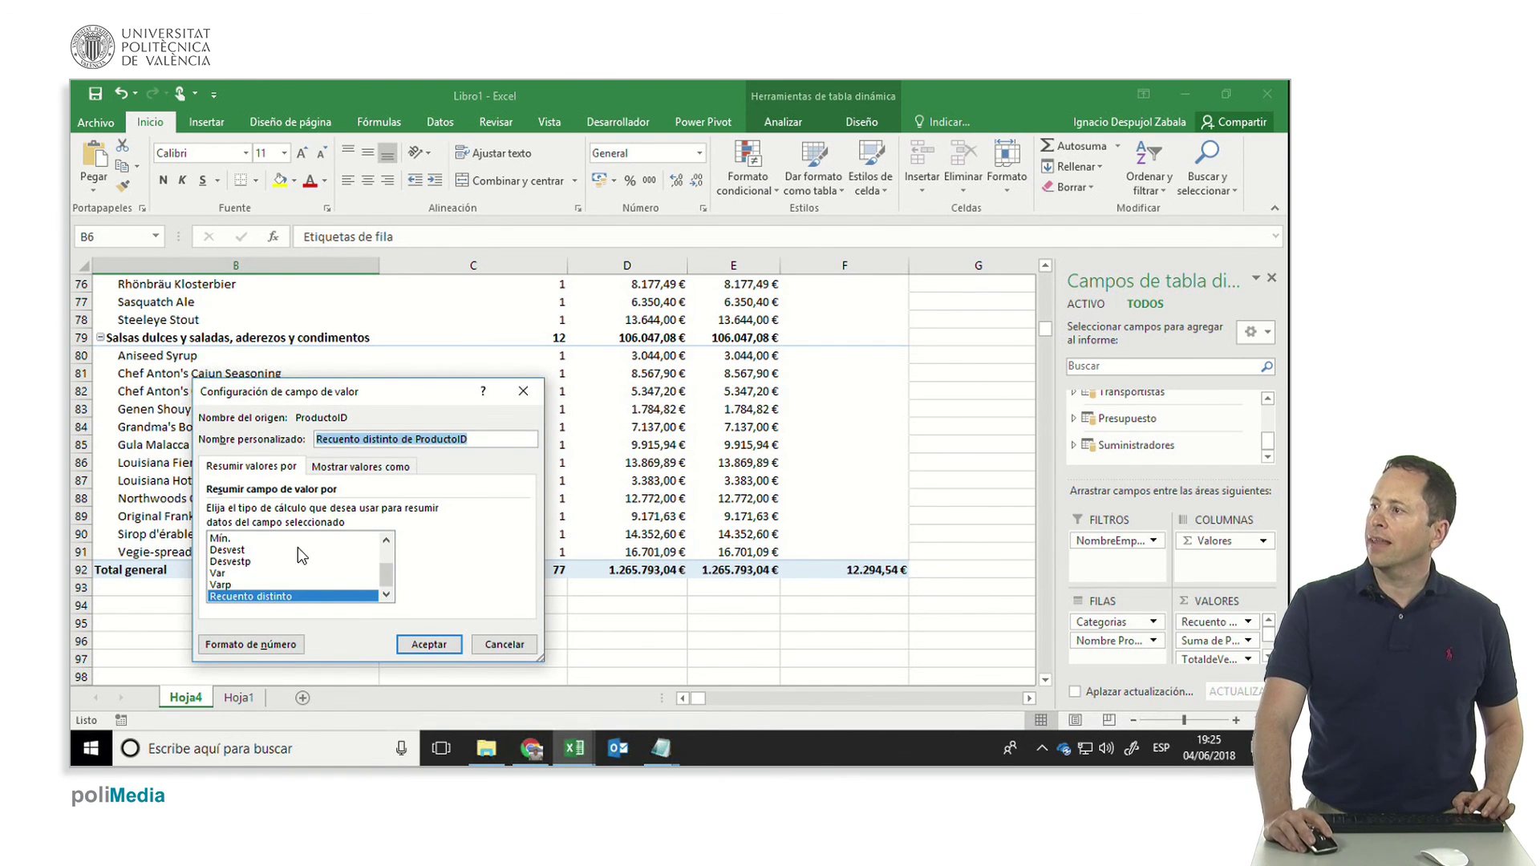
scroll(388, 549, "up", 2)
left_click(332, 550)
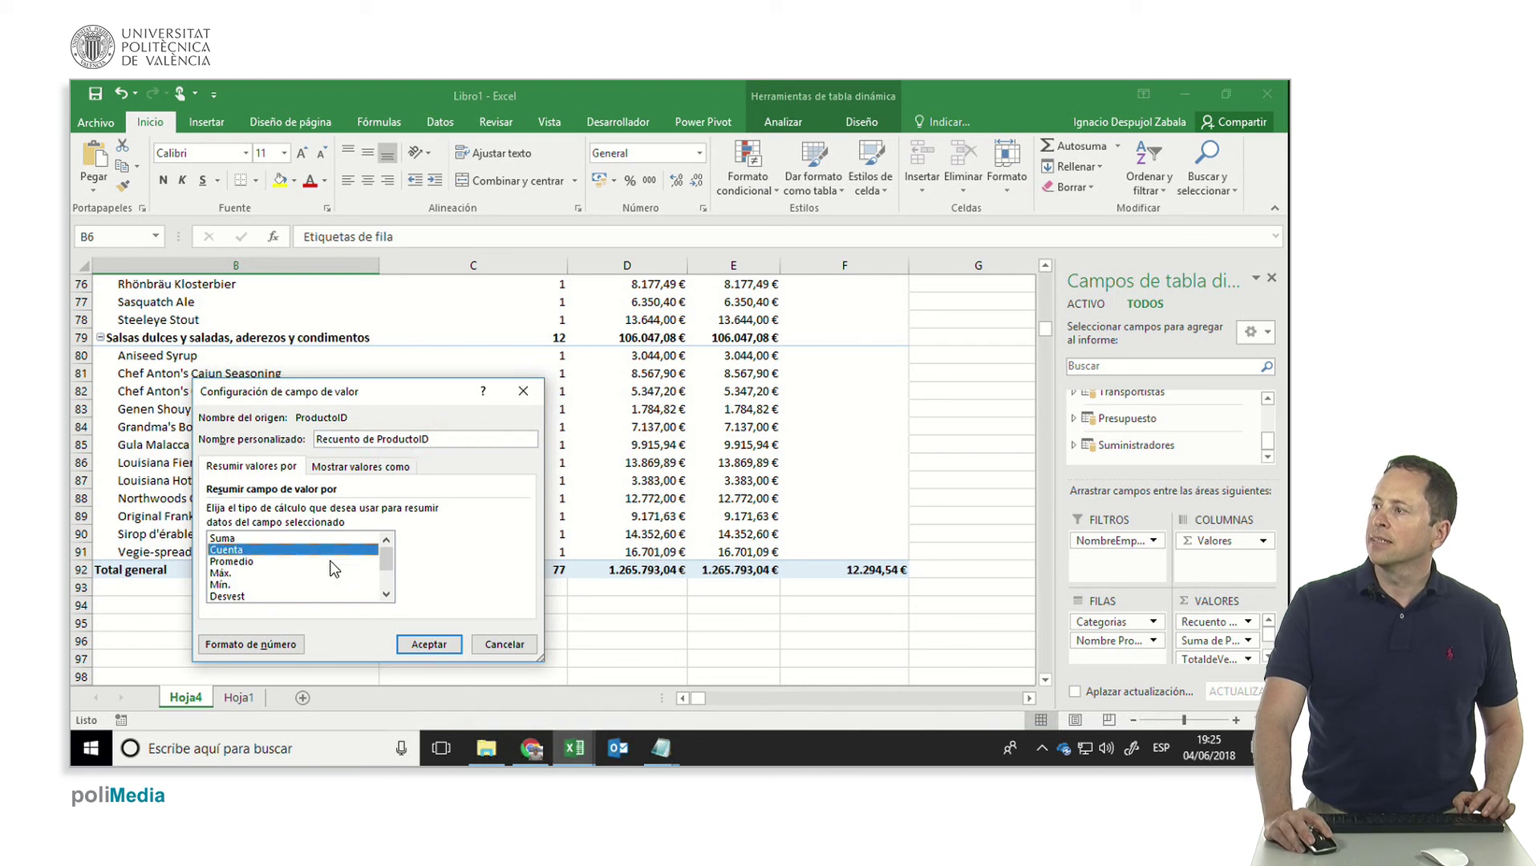
left_click(429, 644)
scroll(461, 553, "up", 1)
scroll(465, 535, "up", 7)
scroll(465, 535, "up", 4)
scroll(466, 533, "down", 1)
scroll(471, 529, "down", 6)
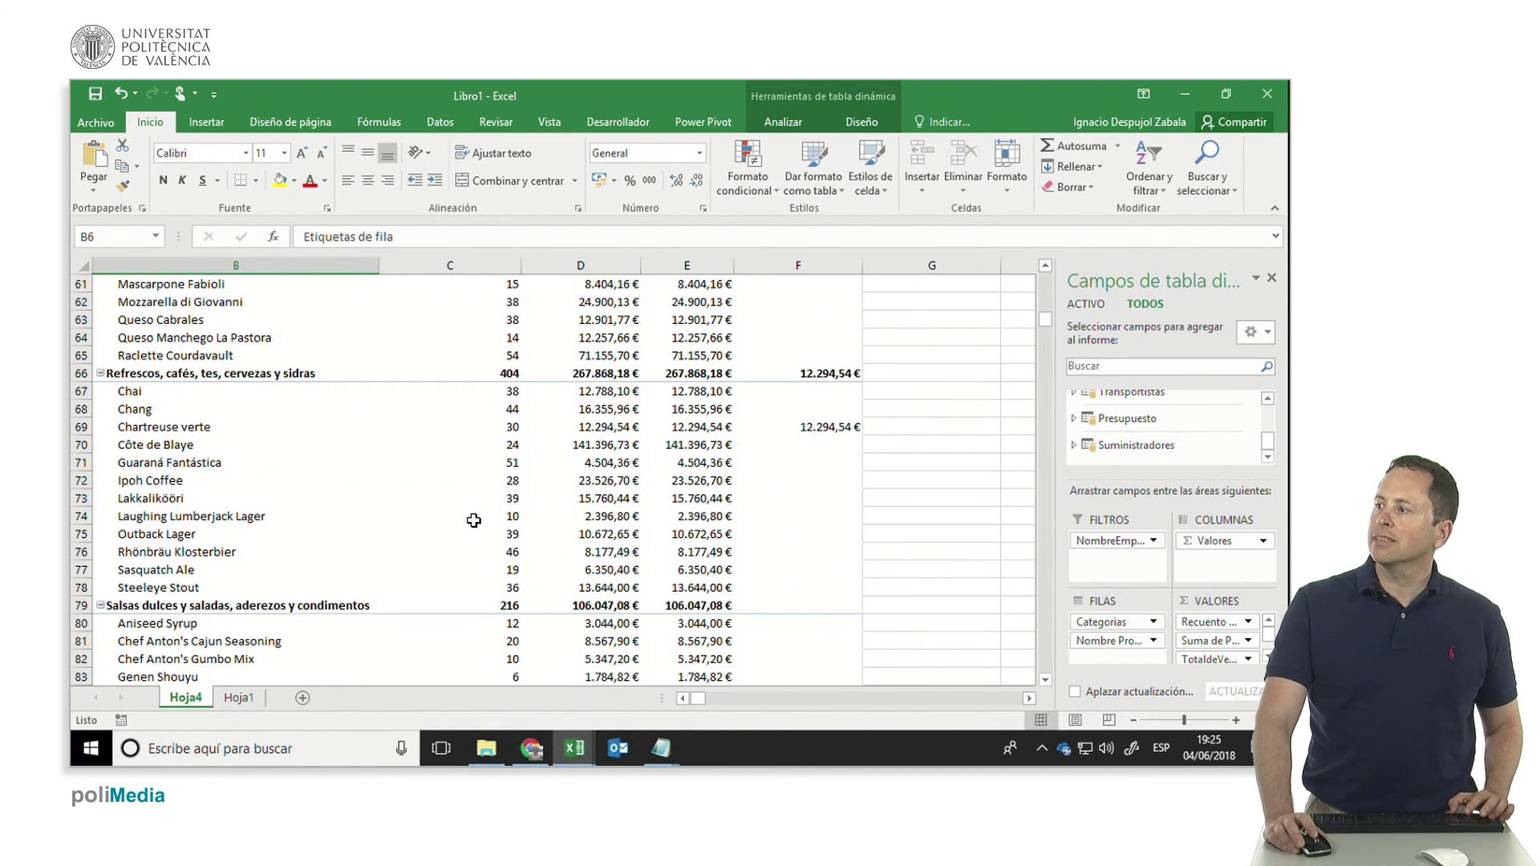
scroll(476, 524, "down", 3)
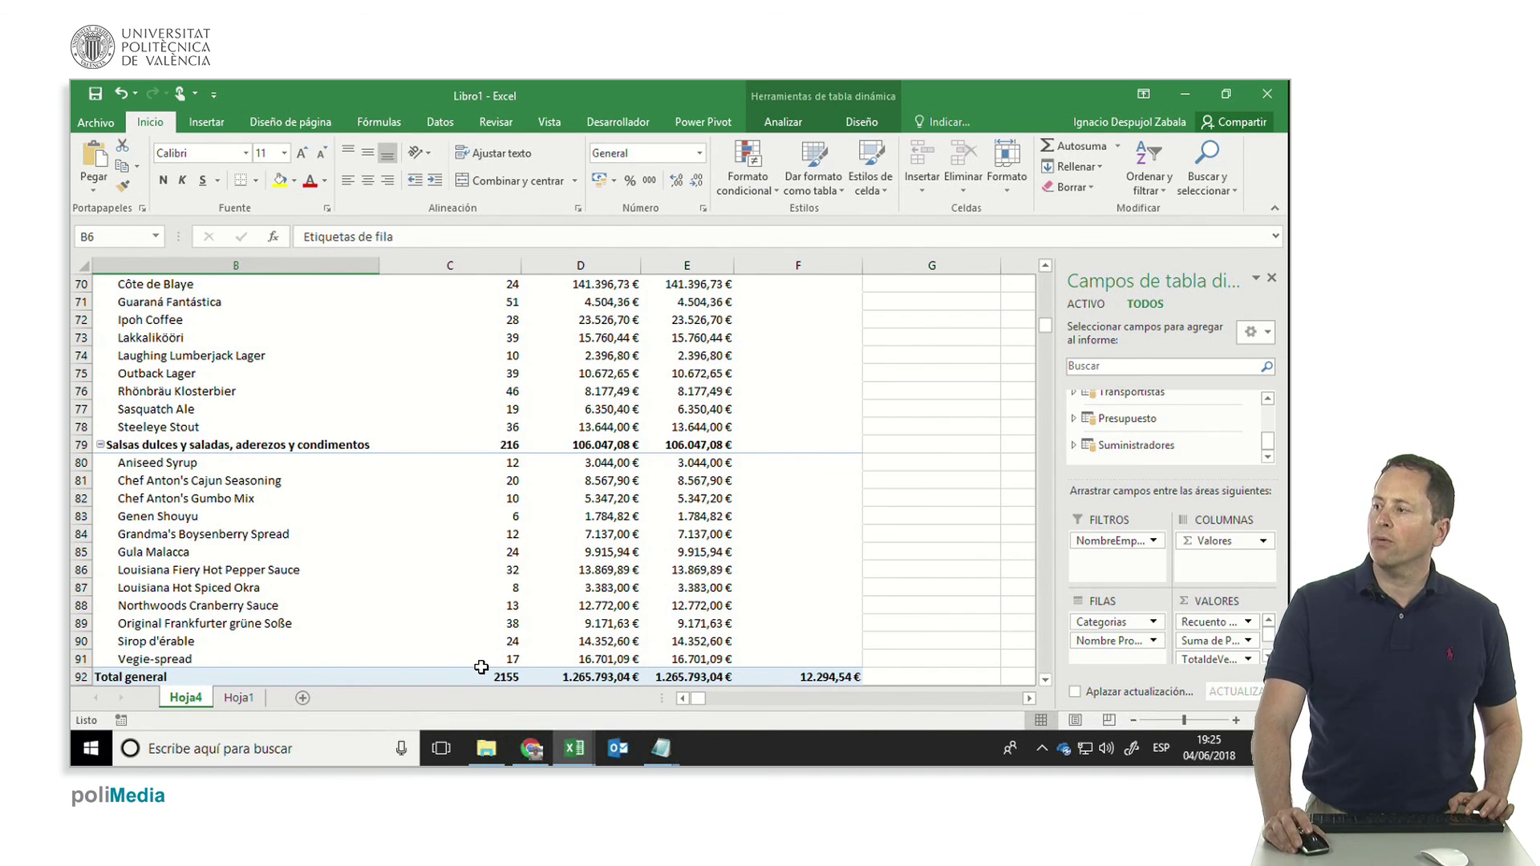